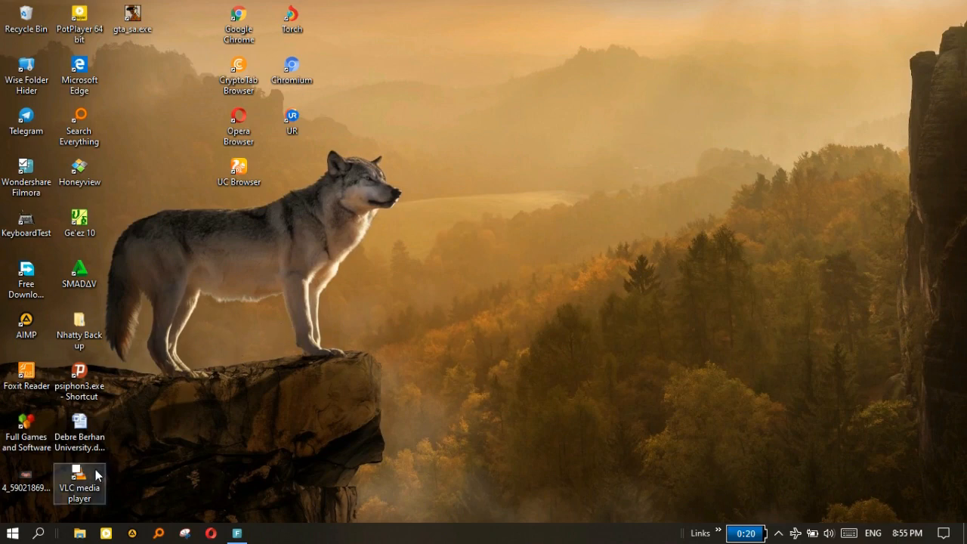
Search Windows for the power settings and open Power & sleep settings
click(40, 533)
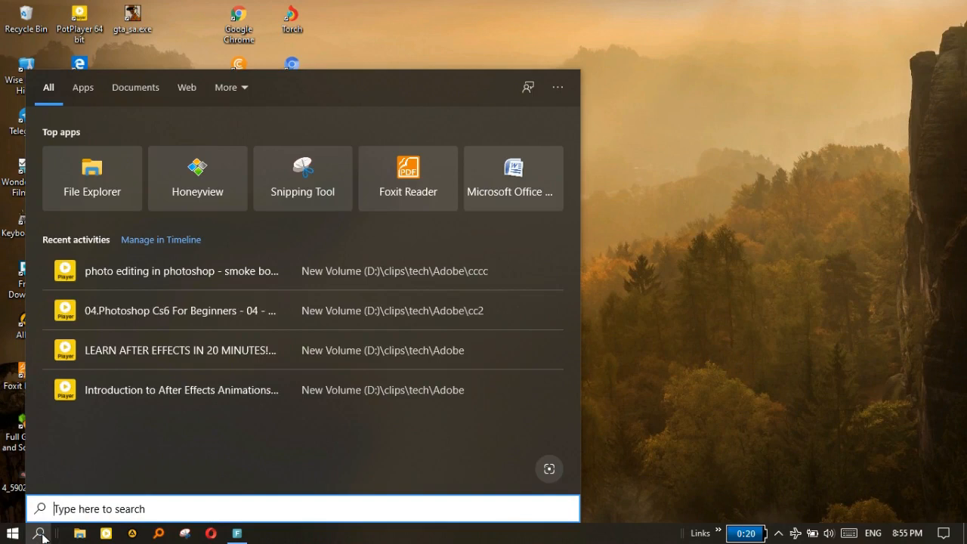
text(powe)
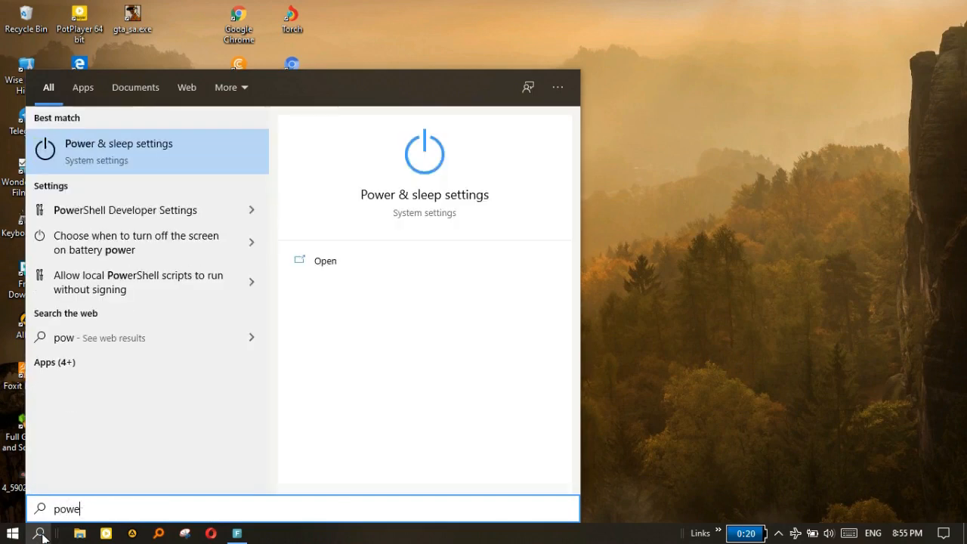
key(BackSpace)
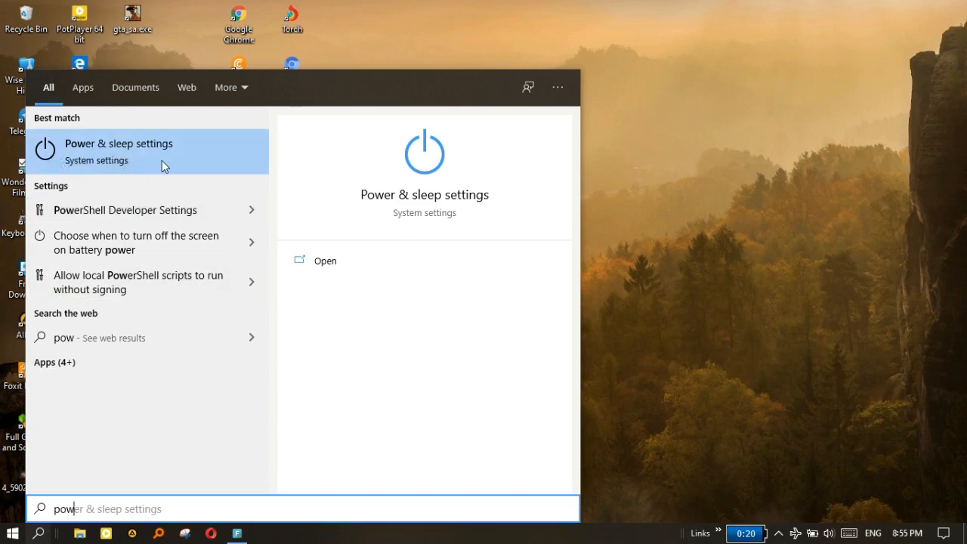
click(121, 159)
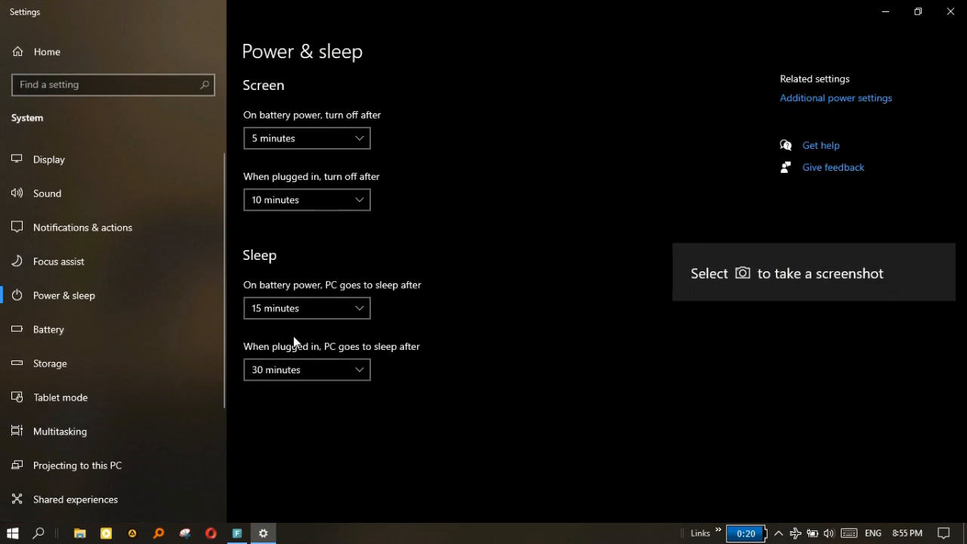
Review which apps are affecting battery life in the Battery settings, and close Settings
click(50, 329)
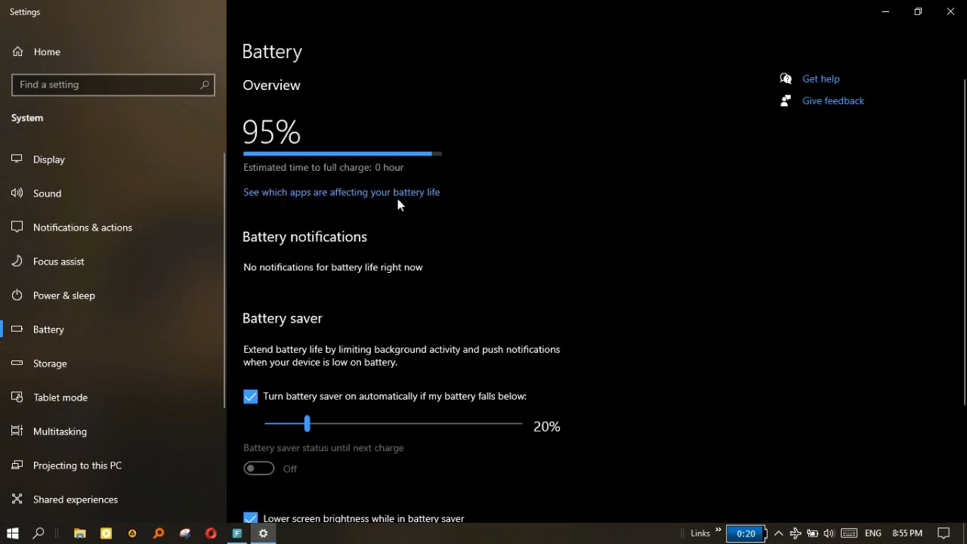
click(336, 195)
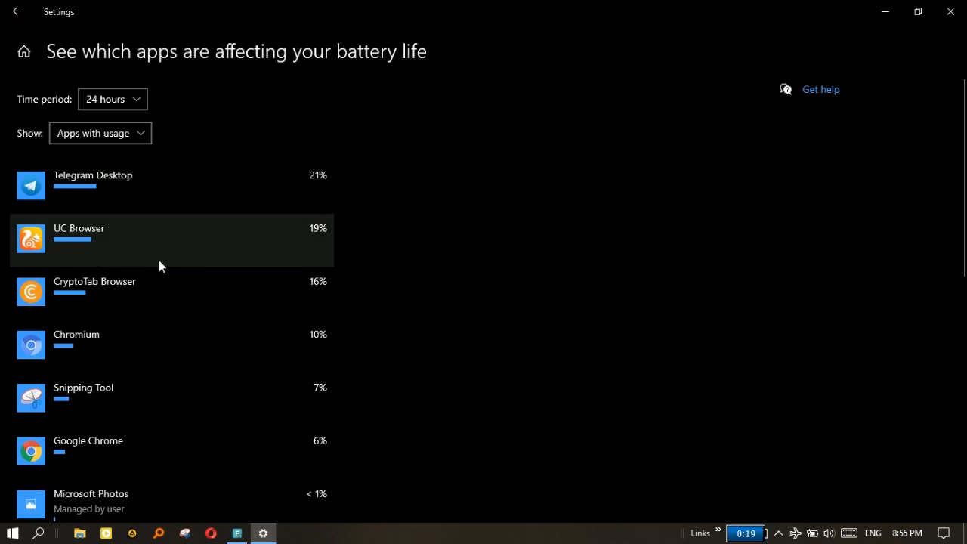
scroll(159, 260, down, 2)
scroll(159, 260, up, 2)
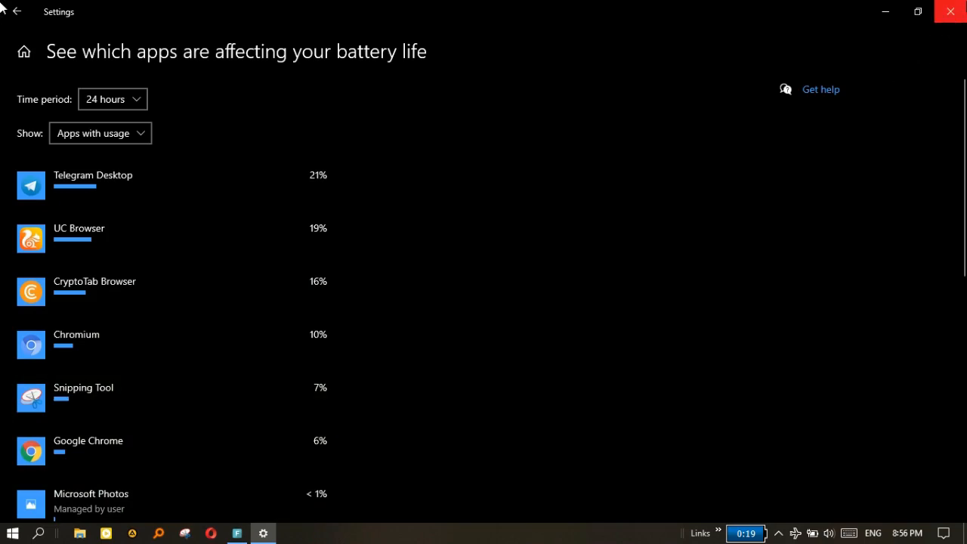
click(949, 12)
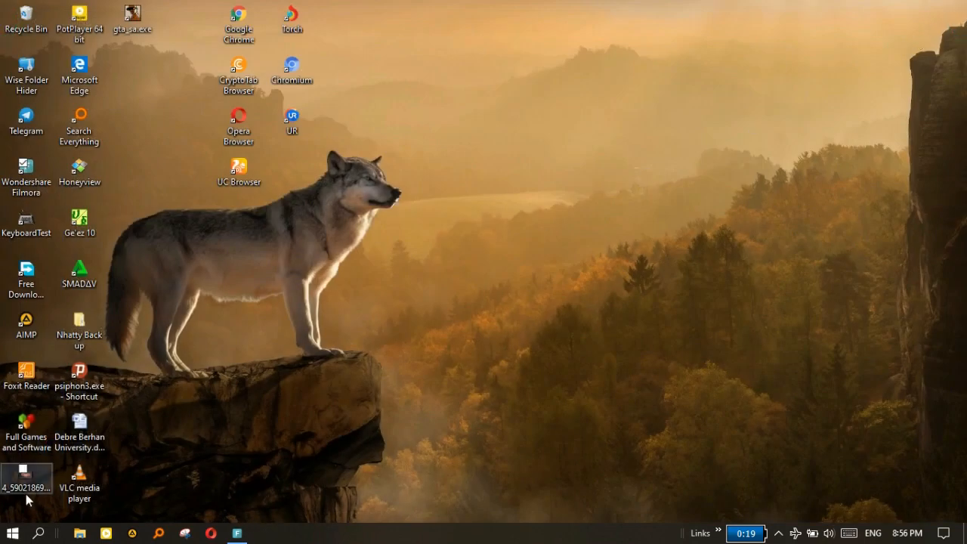
Search Windows for "un" and open the Add or remove programs settings
click(39, 532)
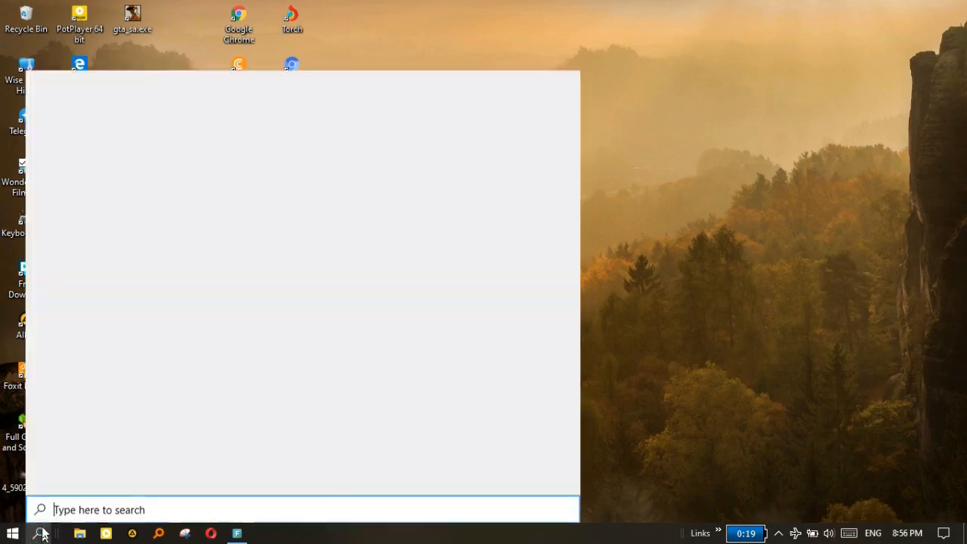
text(un)
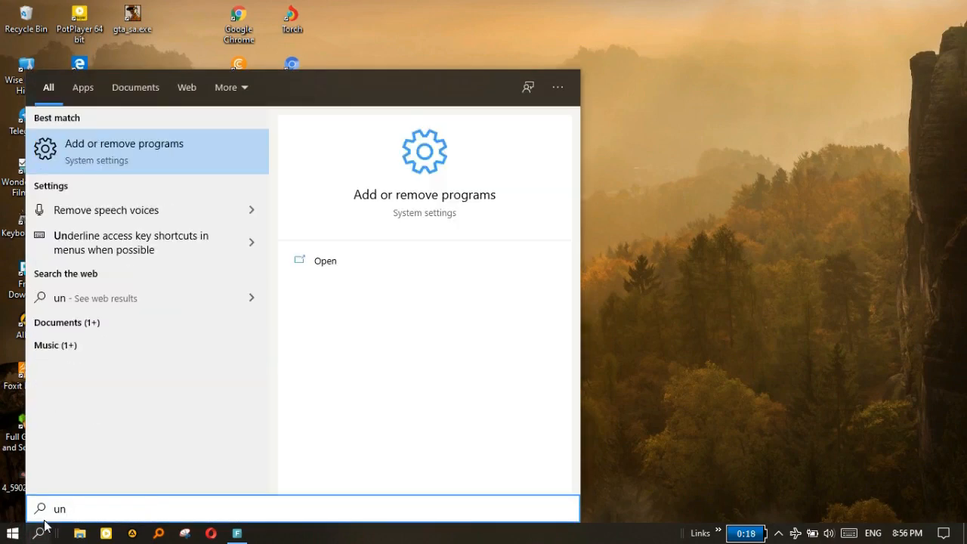
click(124, 165)
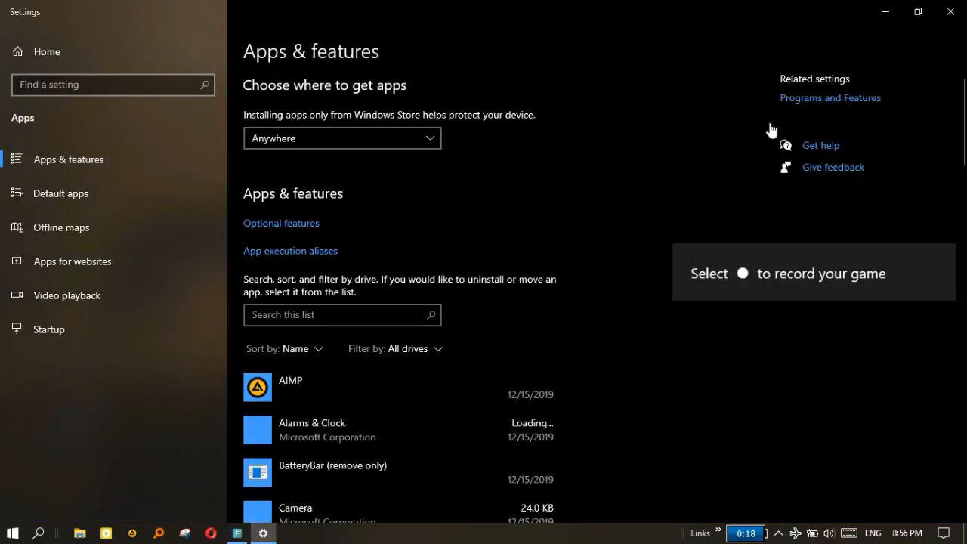
Examine the list of installed apps in Apps & features for programs that could be removed
scroll(305, 411, down, 6)
scroll(306, 410, up, 8)
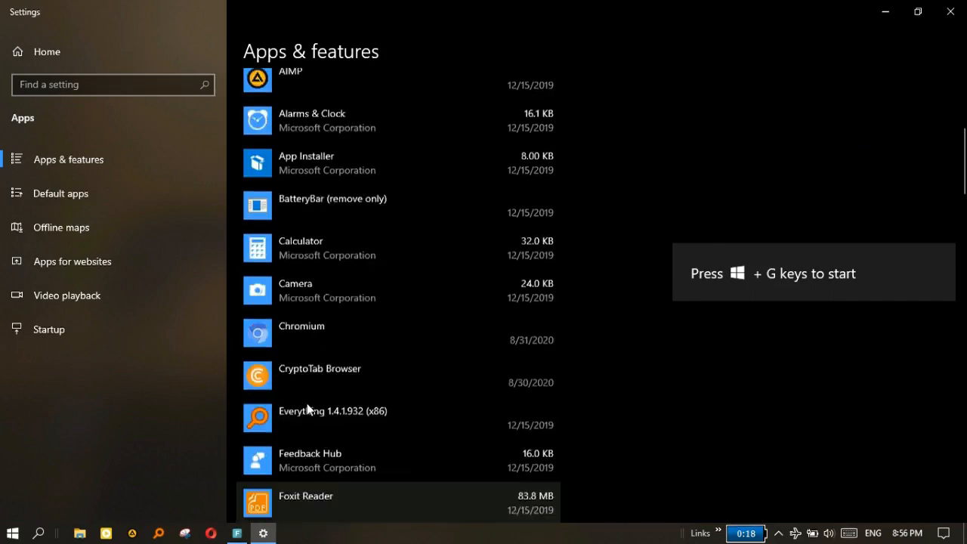
scroll(404, 374, down, 5)
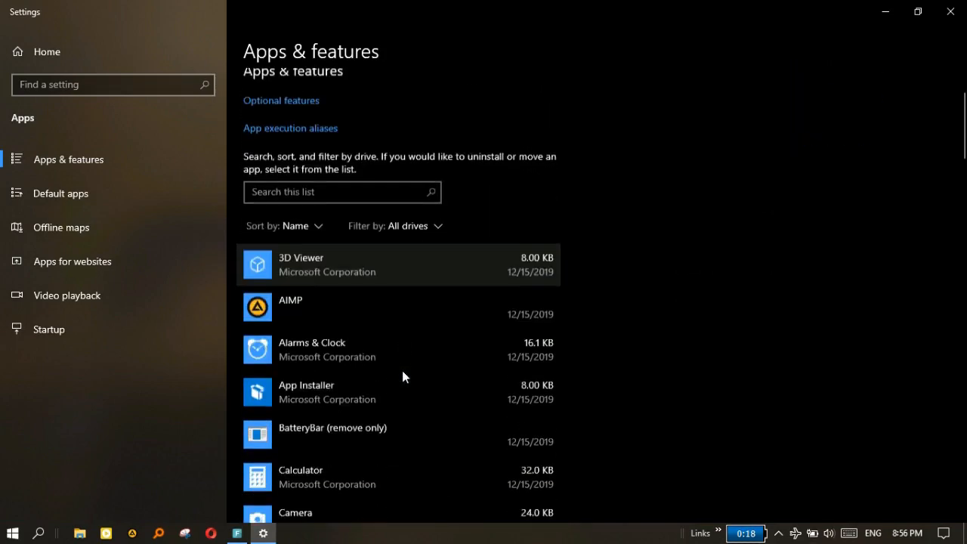
scroll(402, 376, up, 1)
scroll(401, 373, up, 3)
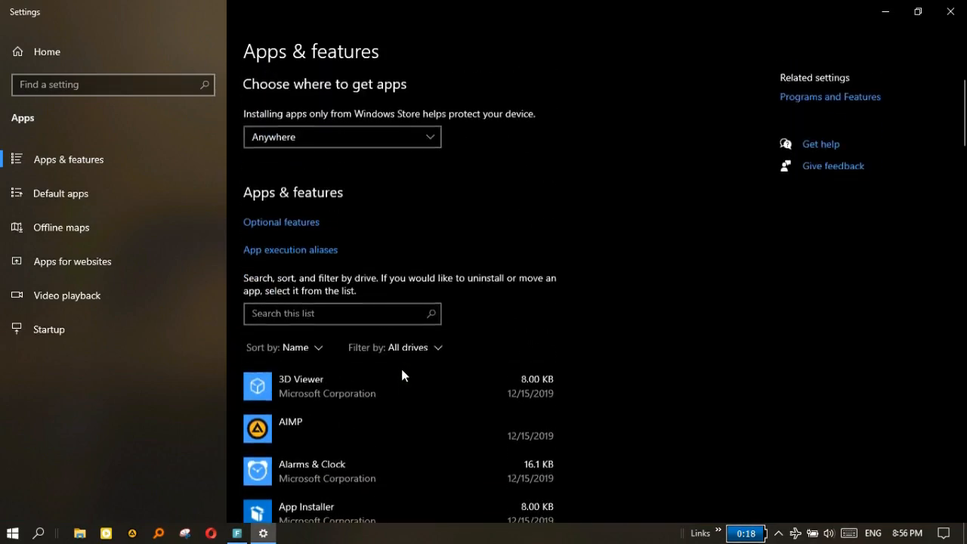
scroll(395, 393, down, 5)
scroll(392, 396, down, 2)
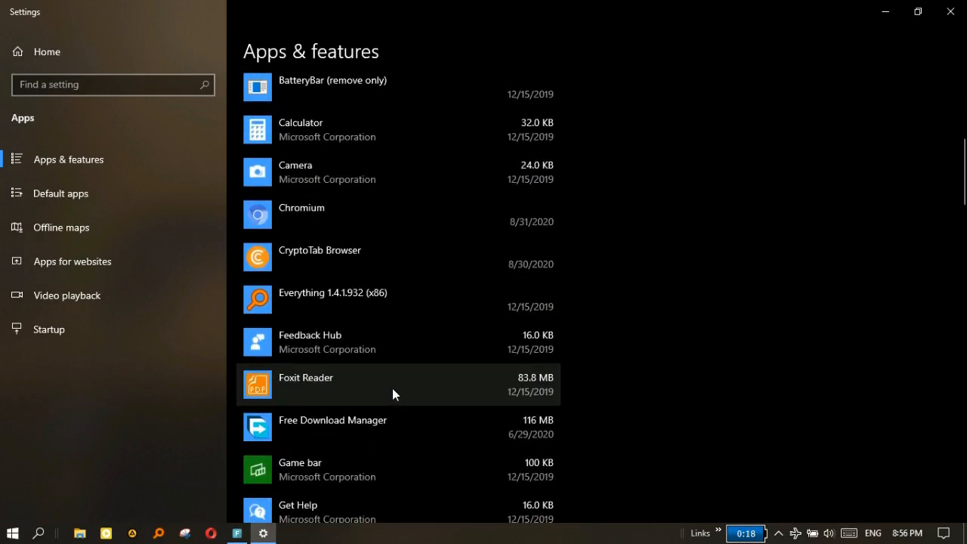
scroll(394, 385, up, 7)
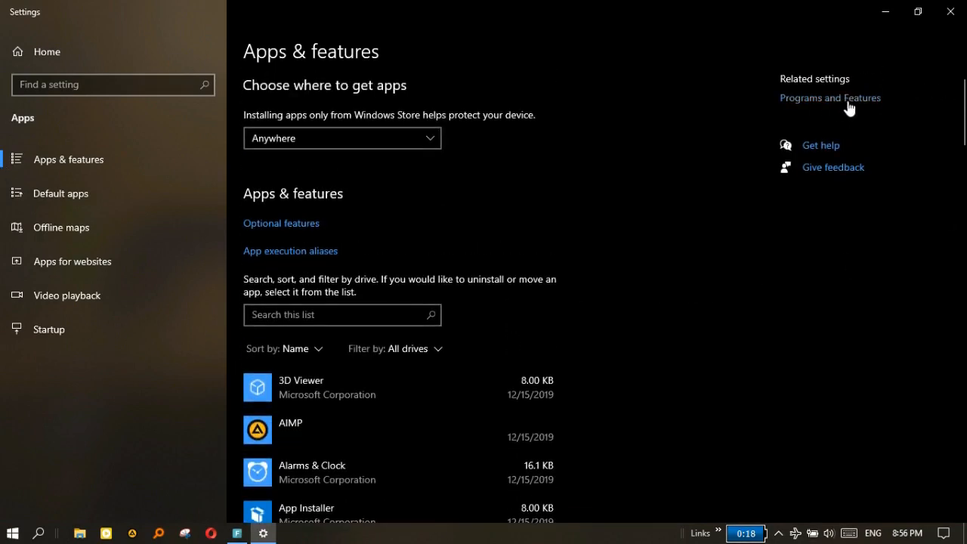
Open the classic Programs and Features window and look through its full list of installed programs
click(835, 98)
scroll(297, 320, down, 4)
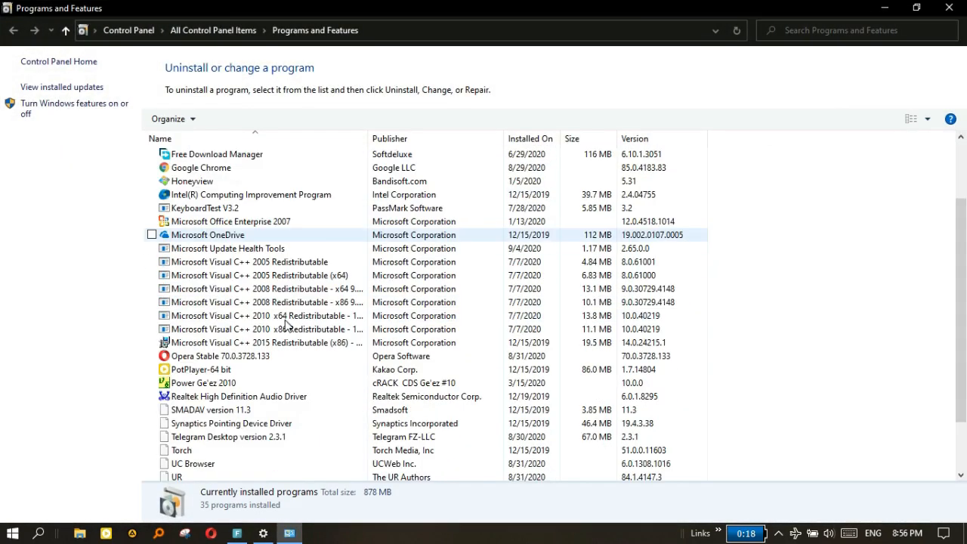
scroll(285, 325, up, 4)
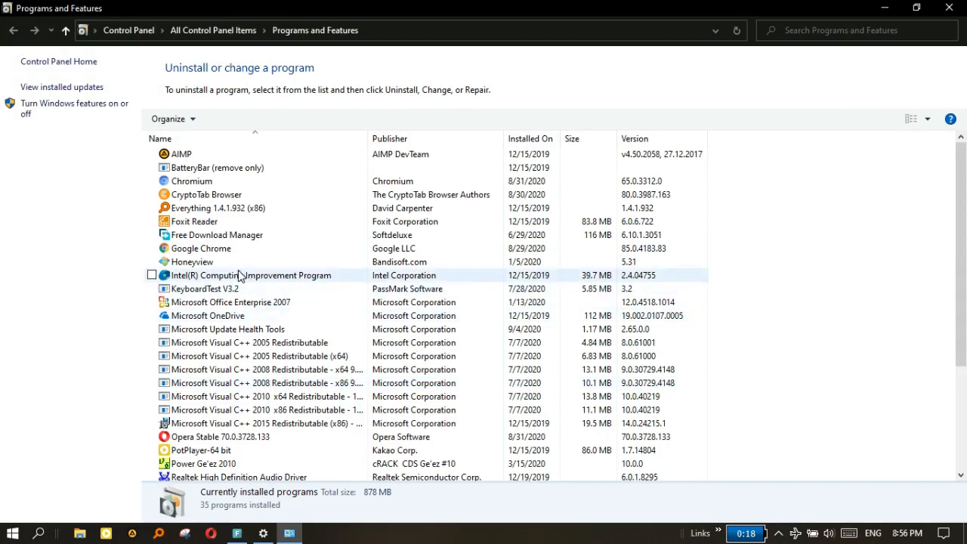
scroll(181, 200, down, 4)
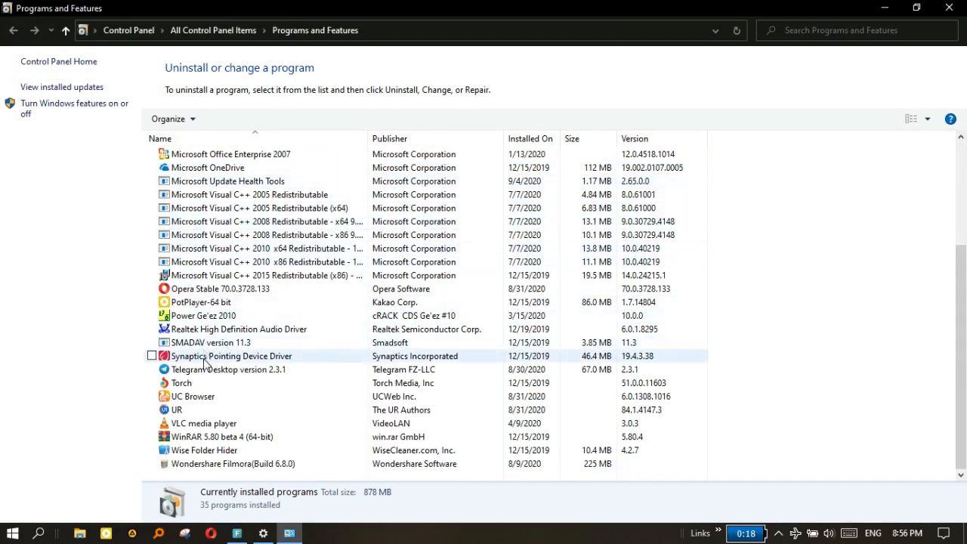
scroll(204, 361, up, 2)
scroll(204, 356, up, 2)
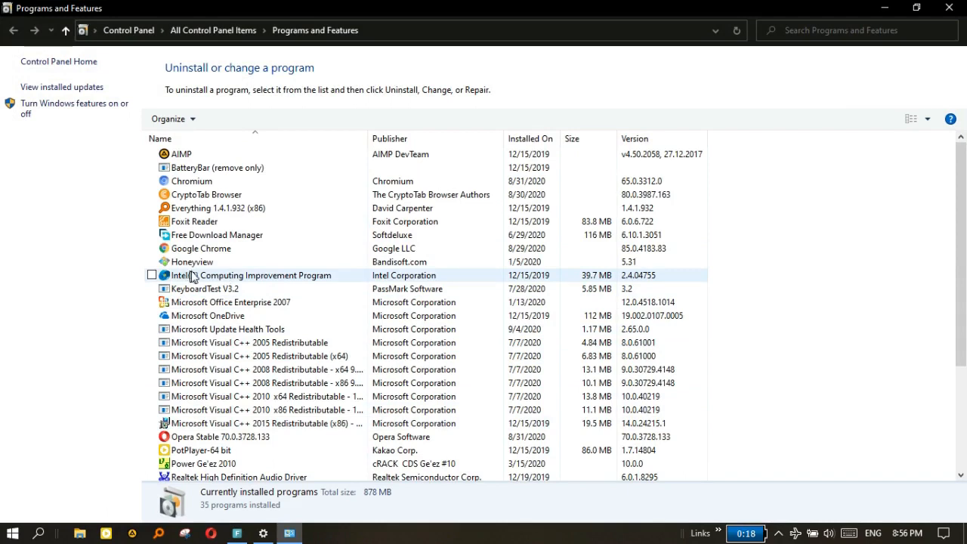
Select CryptoTab Browser, Free Download Manager and Telegram Desktop in turn to inspect their entries, and close Programs and Features and Settings
click(213, 198)
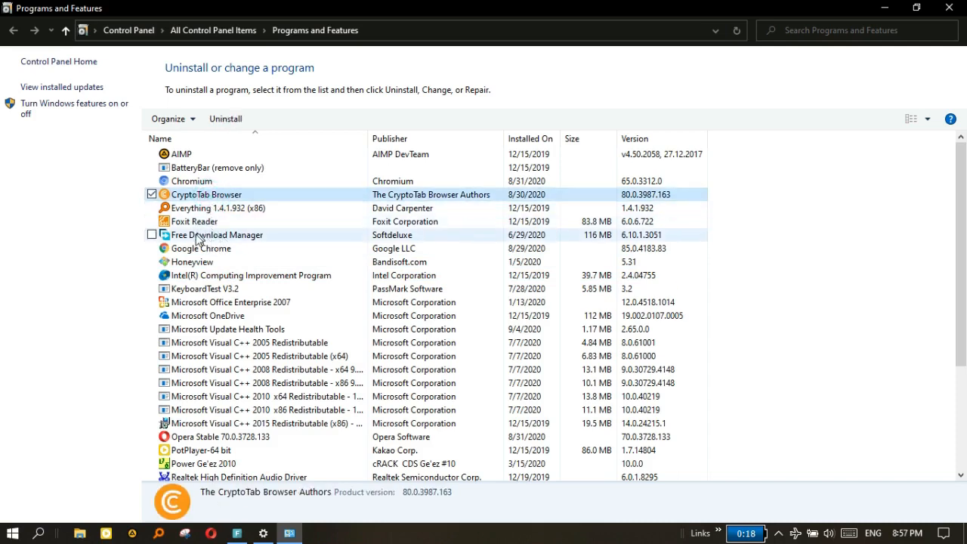
click(209, 239)
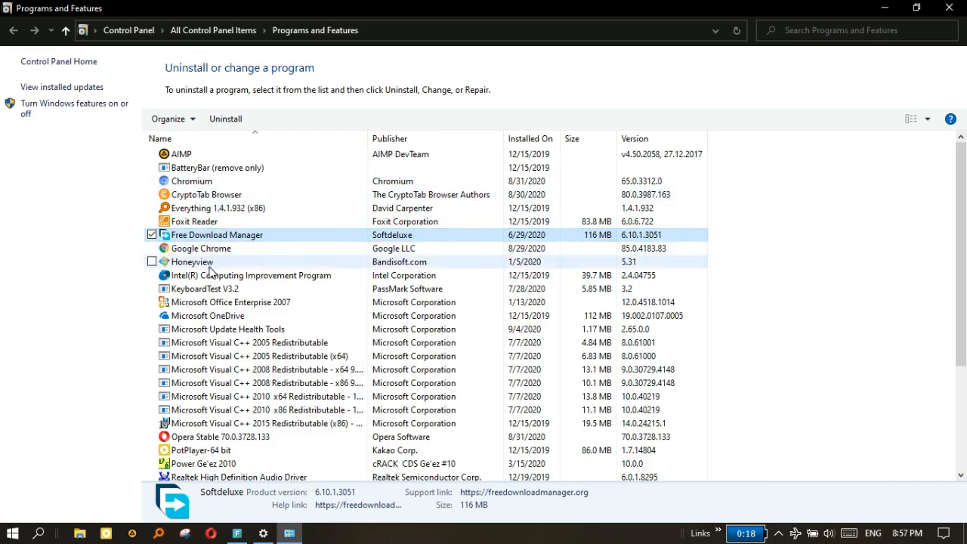
scroll(211, 272, down, 4)
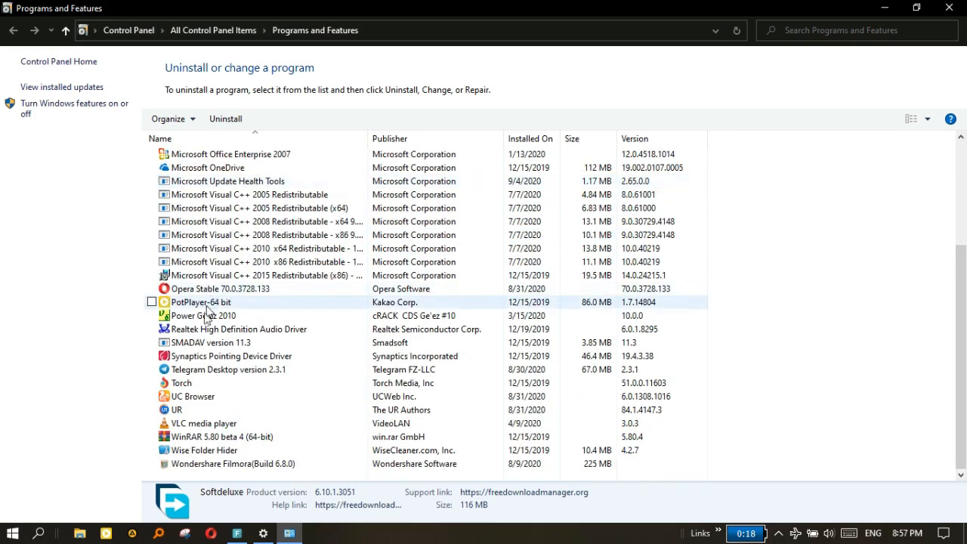
scroll(214, 359, up, 1)
scroll(214, 359, up, 1)
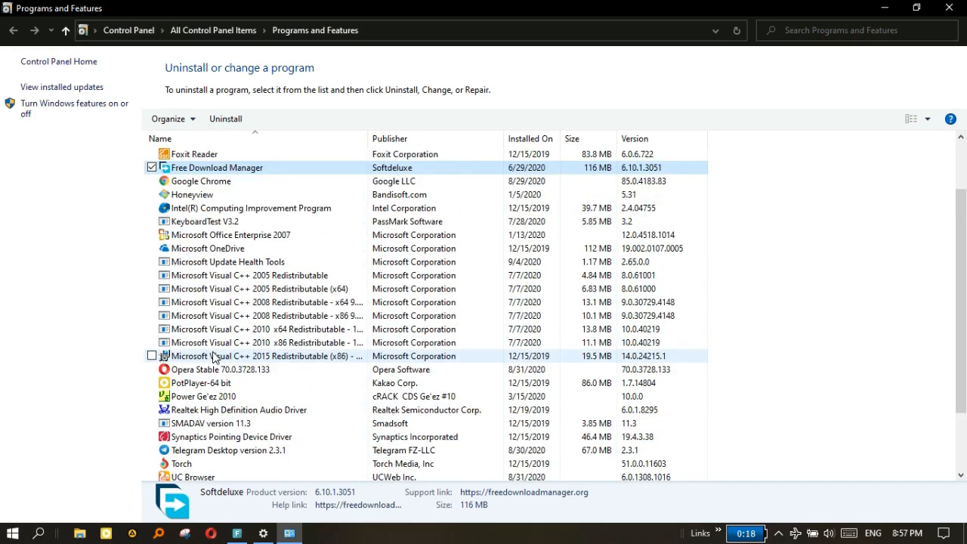
scroll(214, 359, down, 2)
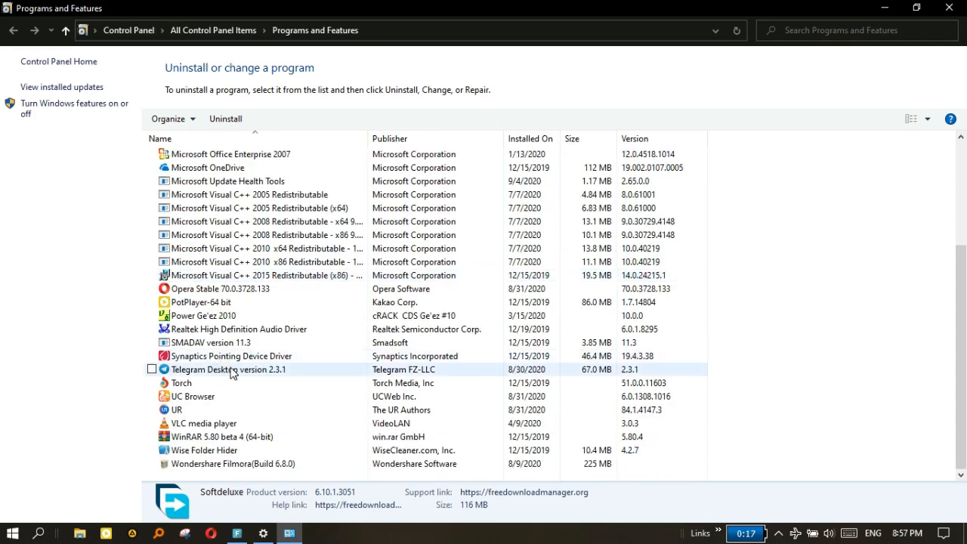
click(233, 371)
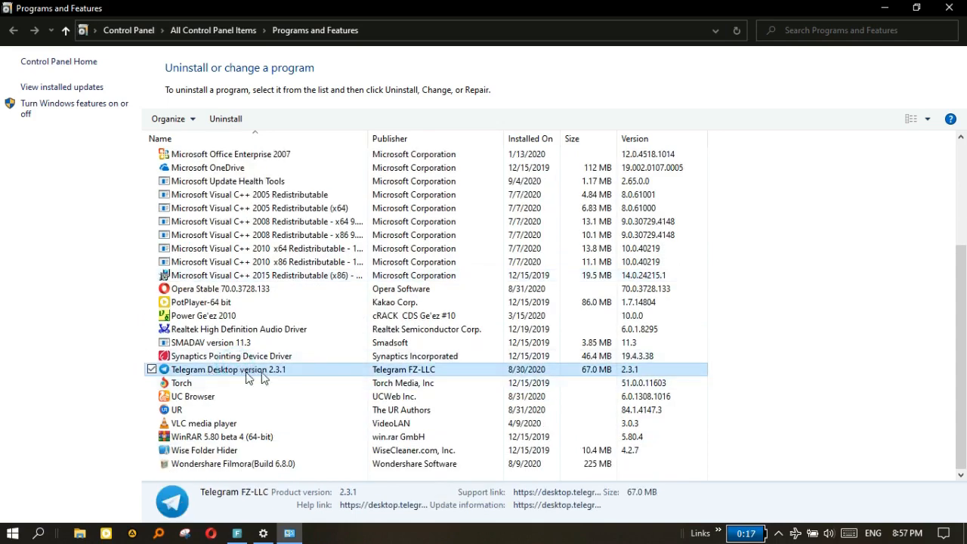
scroll(278, 378, up, 4)
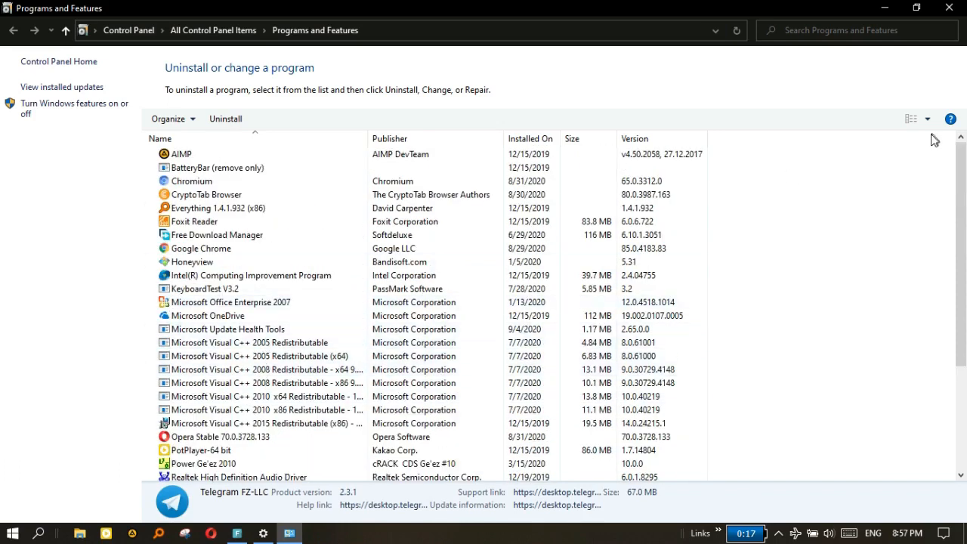
click(950, 9)
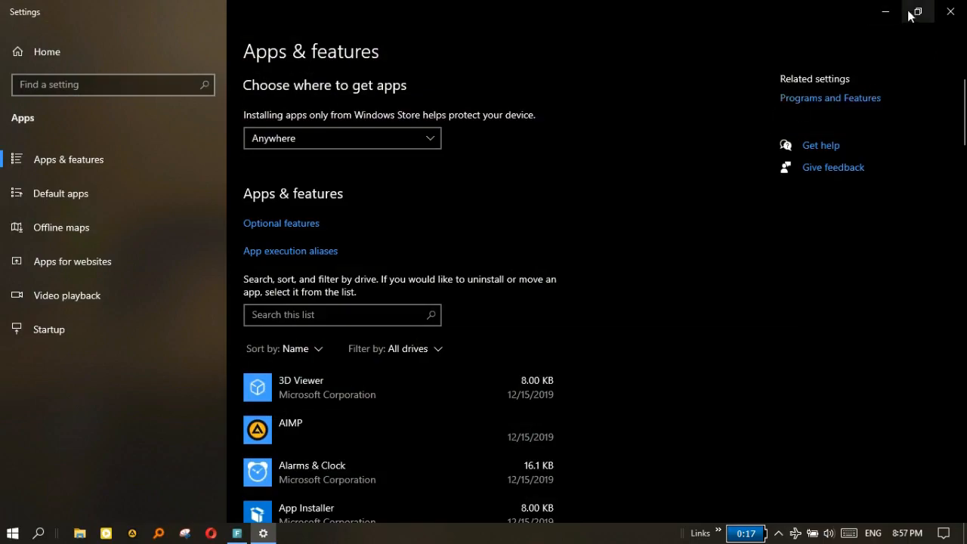
click(950, 11)
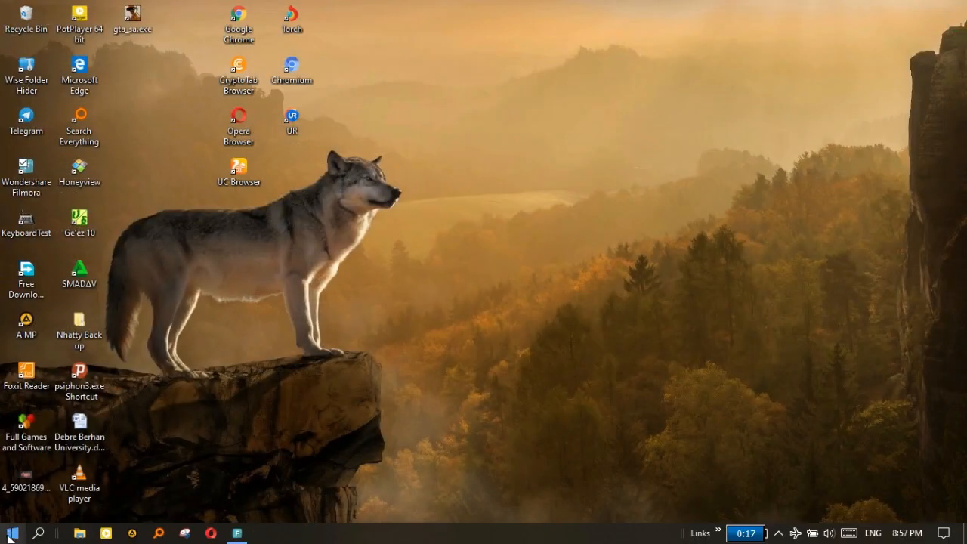
Open the advanced power settings of the Balanced plan, starting from the additional power settings in Power & sleep
click(38, 534)
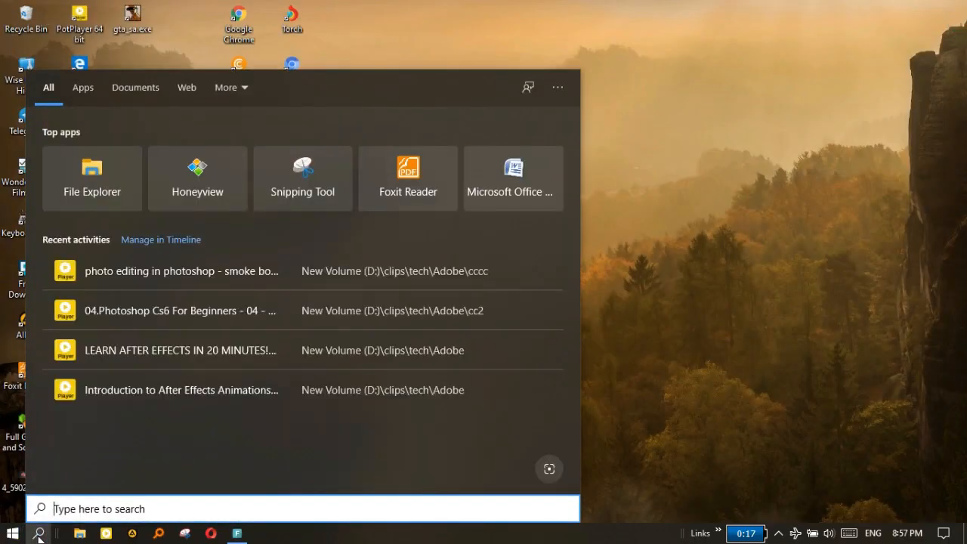
text(pow)
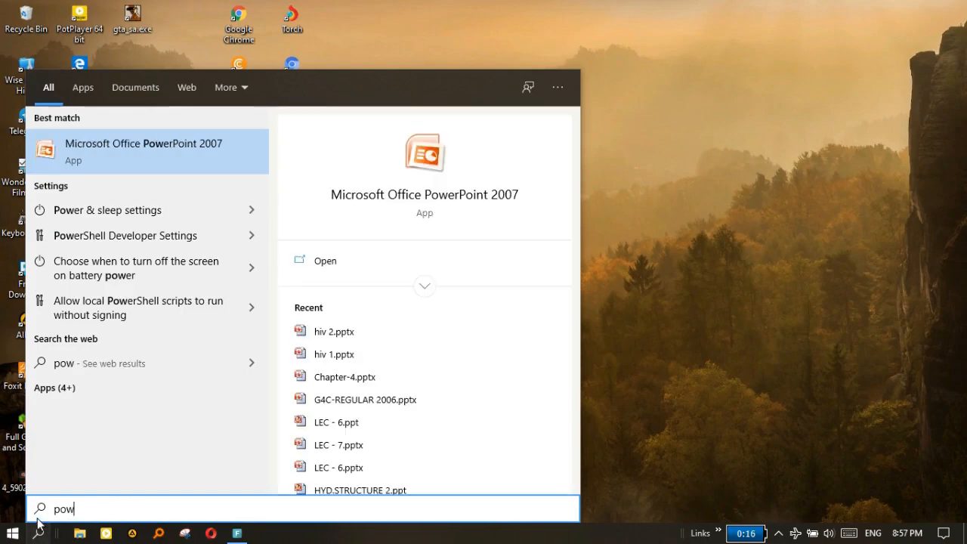
click(112, 216)
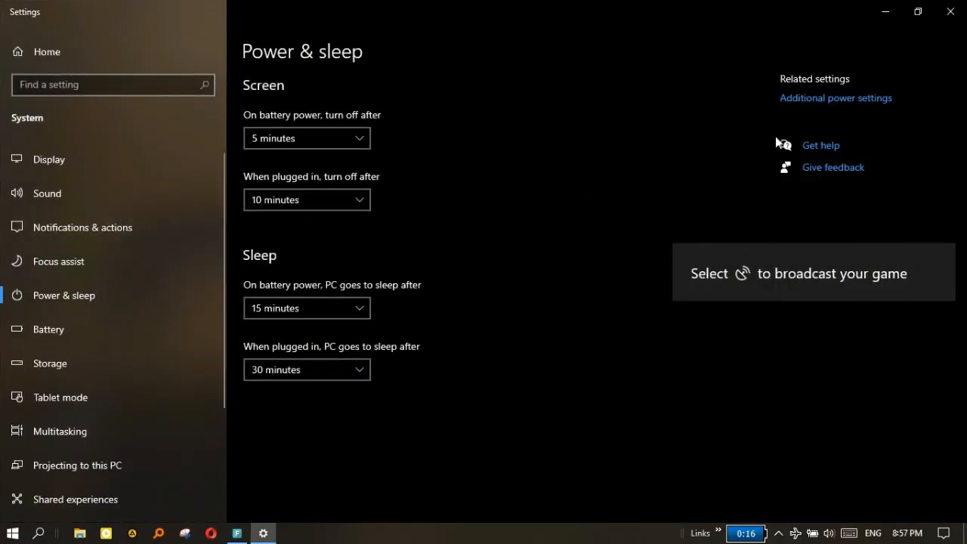
click(822, 103)
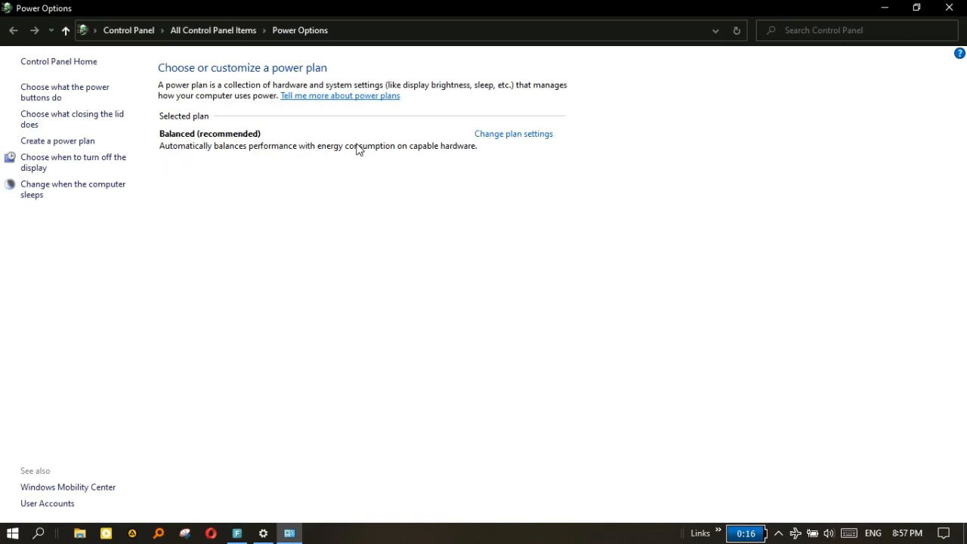
click(527, 139)
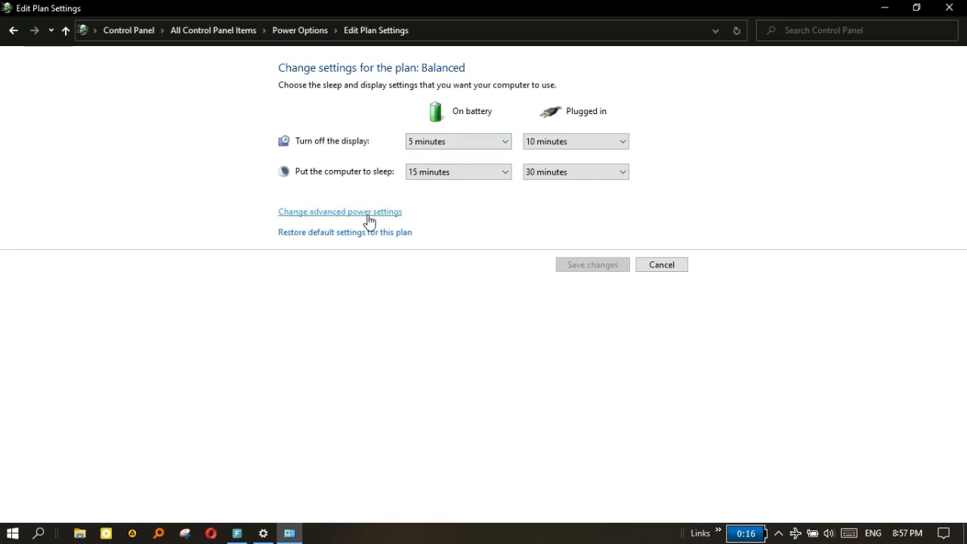
click(360, 220)
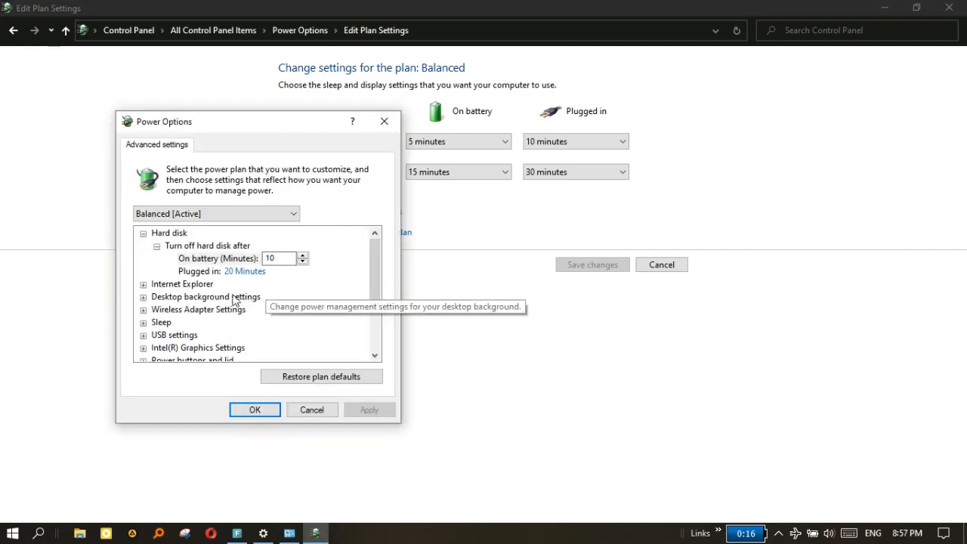
Collapse the Hard disk group and expand Processor power management in the advanced power settings
click(156, 246)
click(143, 234)
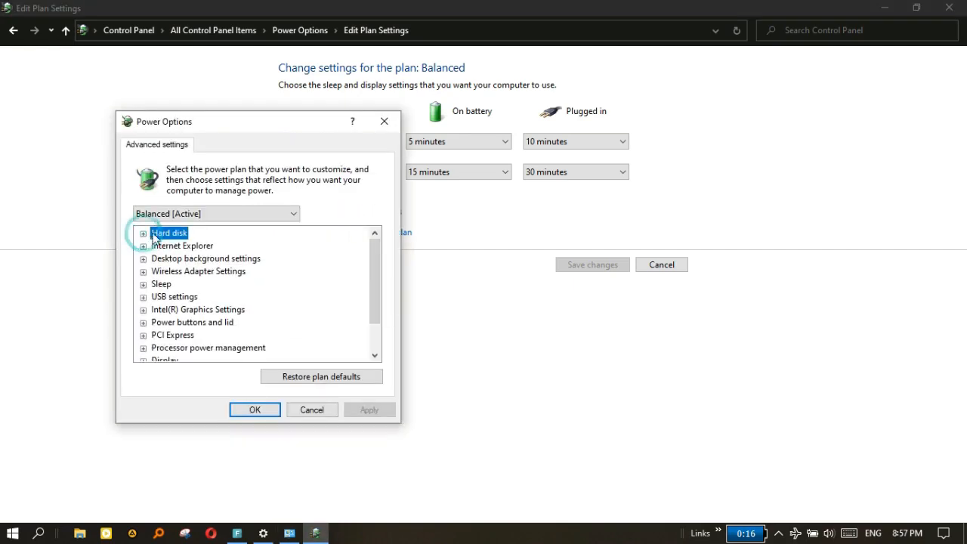
scroll(155, 260, down, 1)
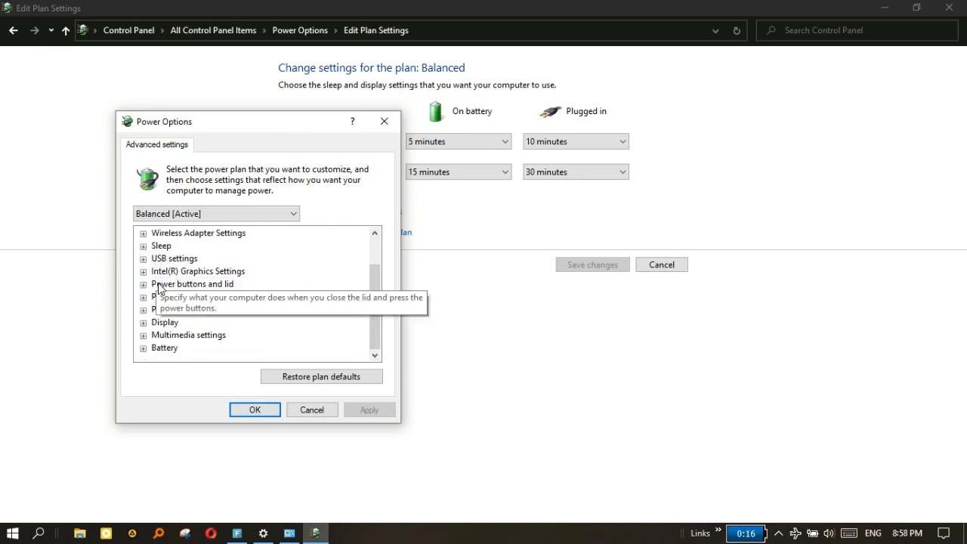
scroll(153, 275, up, 1)
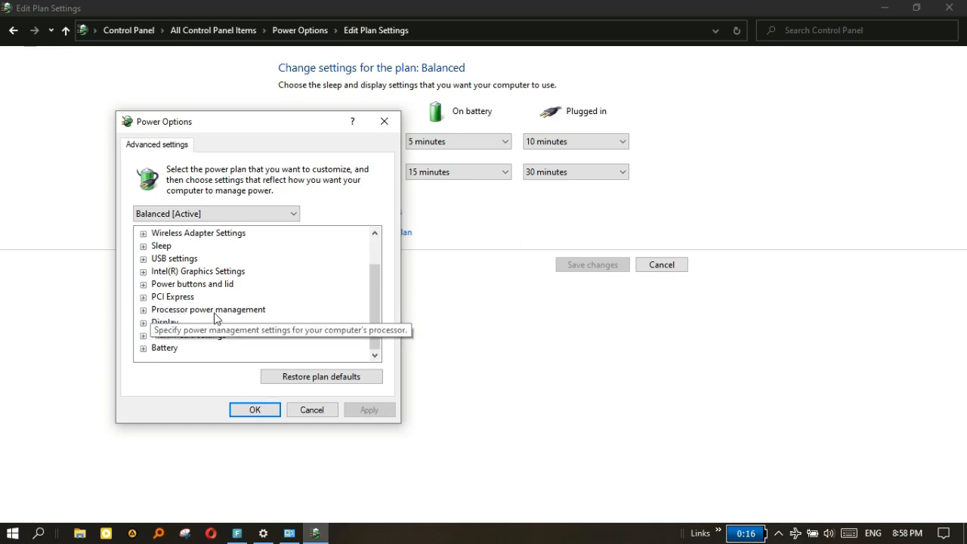
click(144, 310)
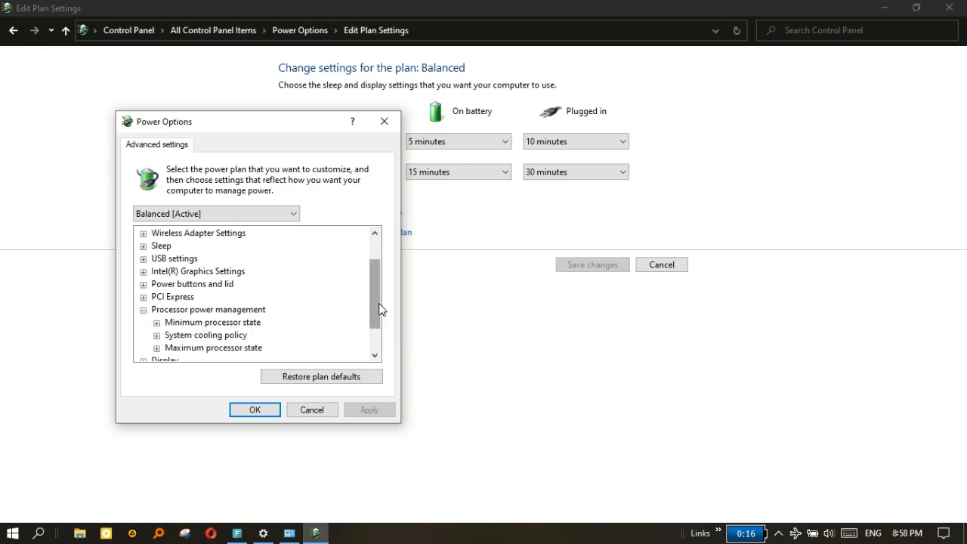
drag(379, 304, 380, 319)
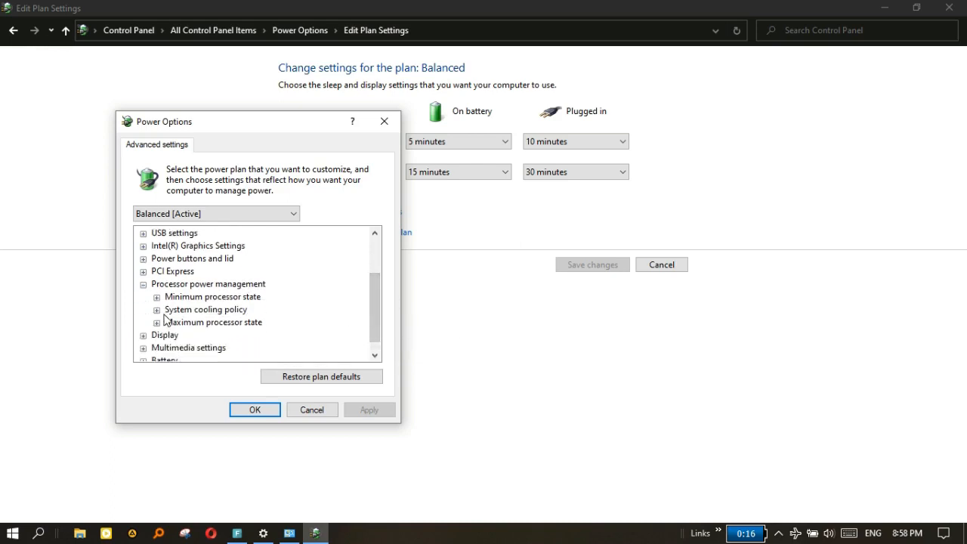
Set the processor's system cooling policy to Passive for both On battery and Plugged in
click(156, 310)
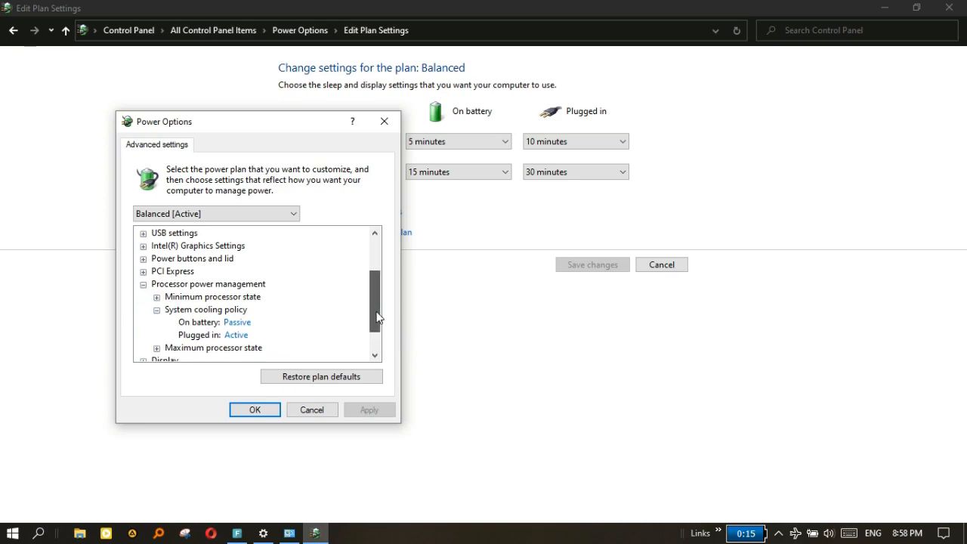
drag(377, 317, 378, 328)
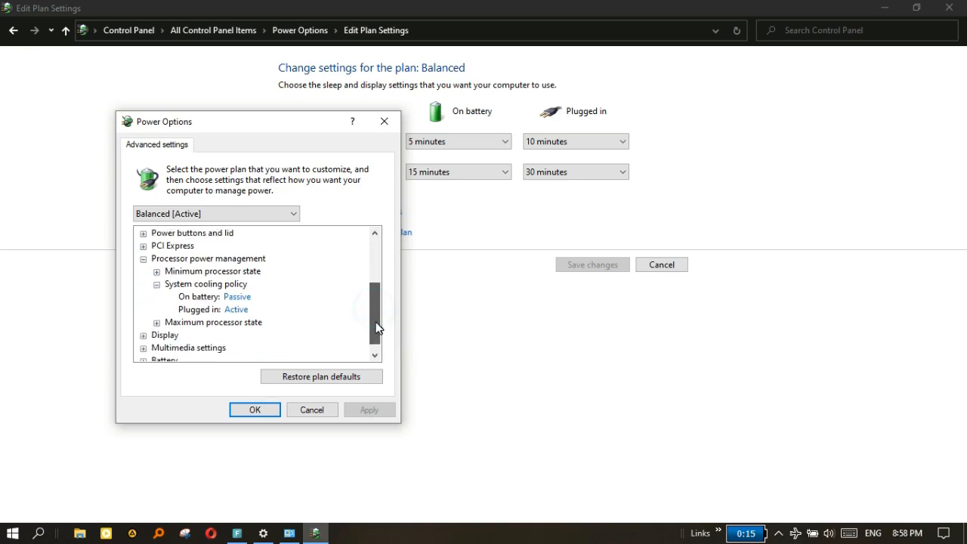
click(245, 299)
click(251, 300)
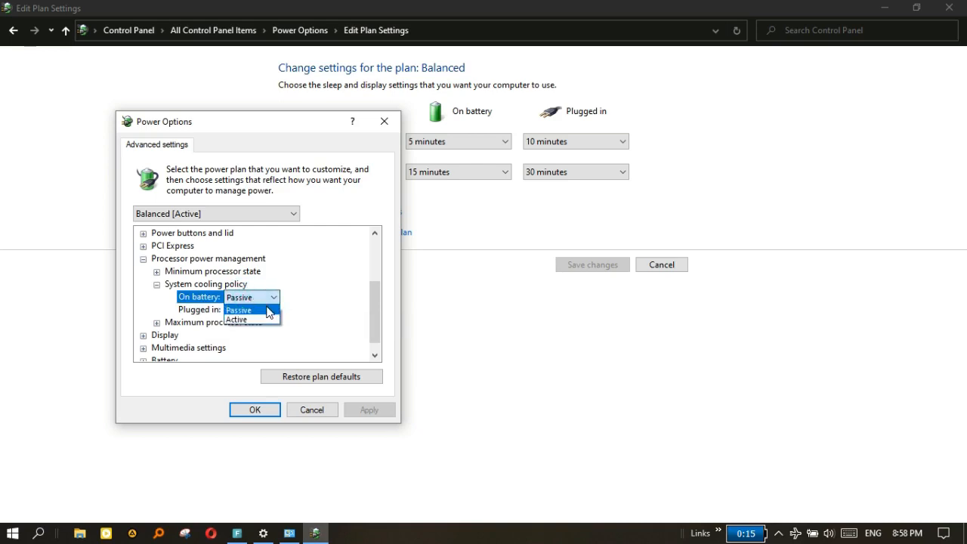
click(268, 310)
click(237, 311)
click(242, 312)
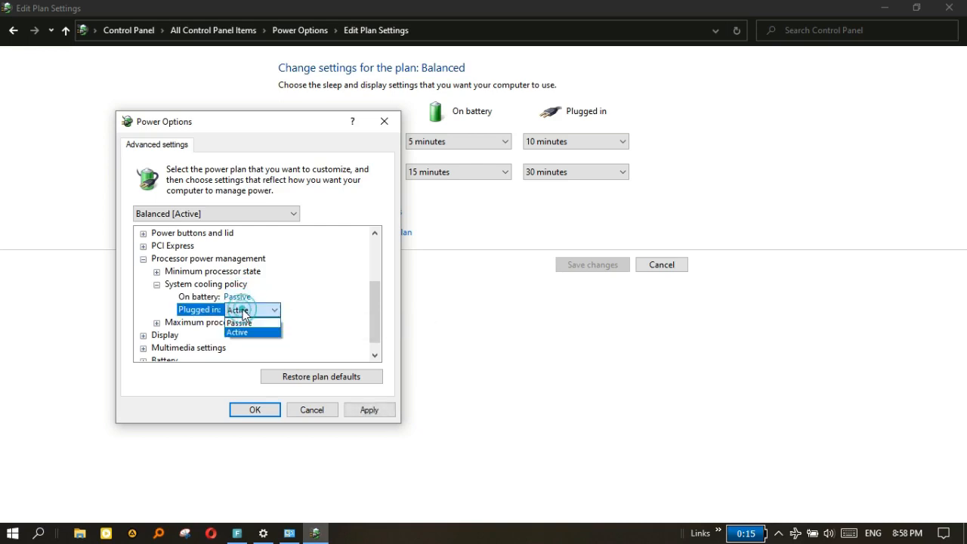
click(243, 324)
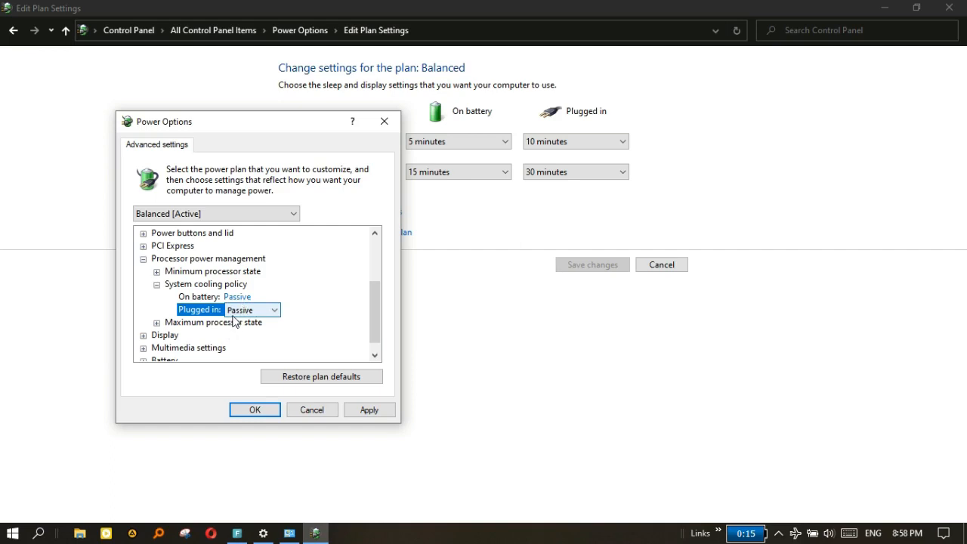
Set the maximum processor state to 80% for both On battery and Plugged in
click(156, 322)
click(239, 335)
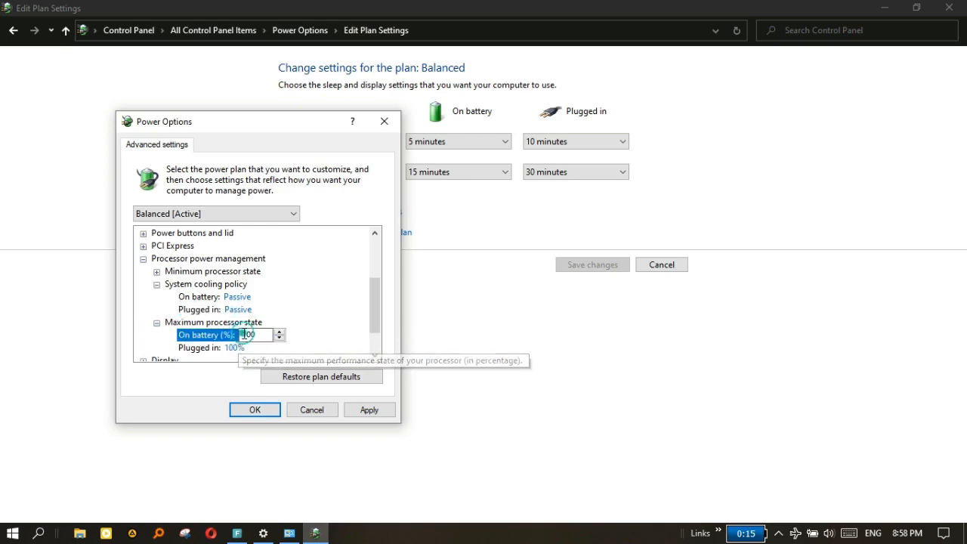
double_click(250, 334)
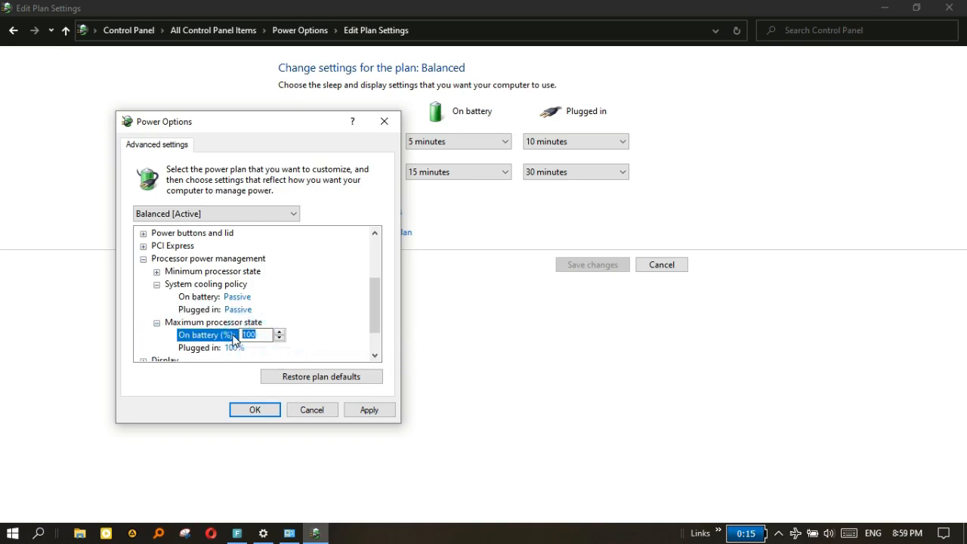
text(80)
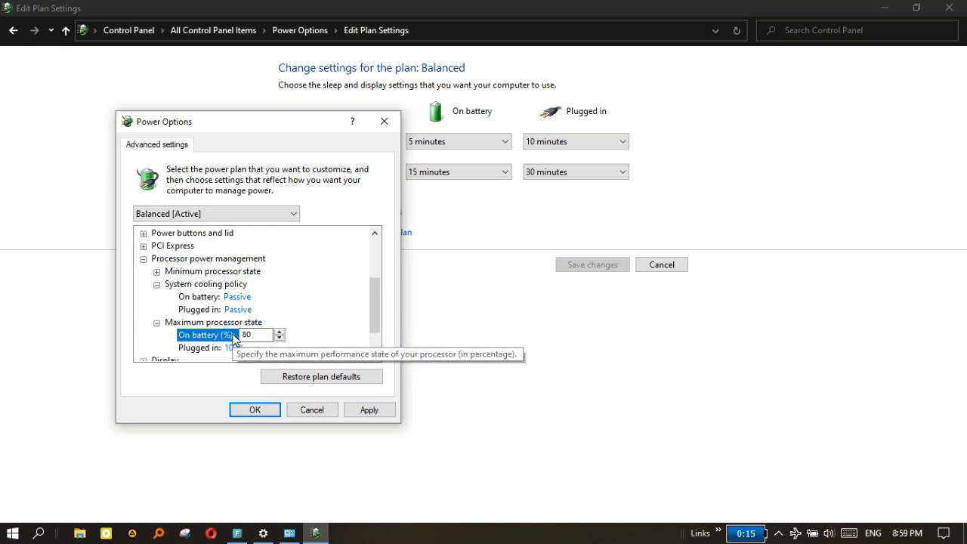
click(230, 347)
double_click(253, 347)
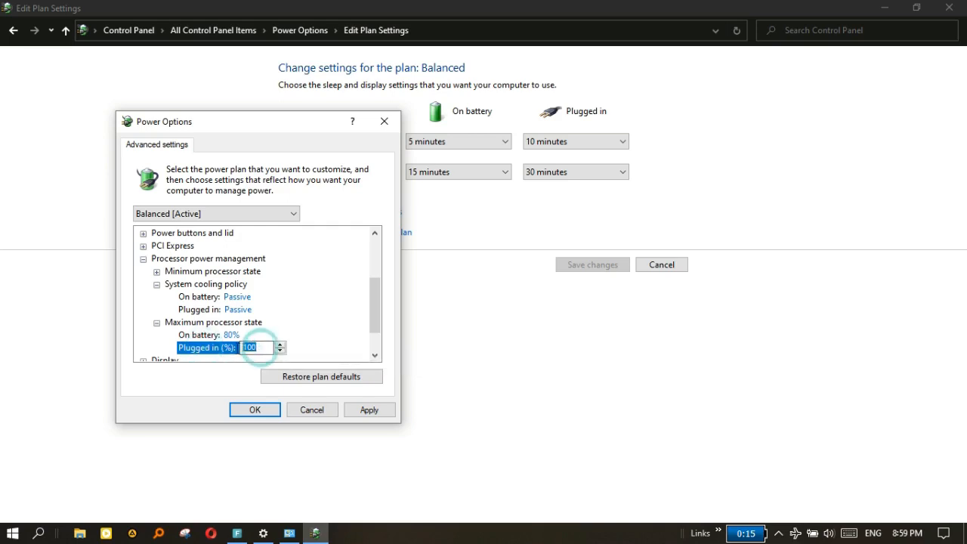
key(BackSpace)
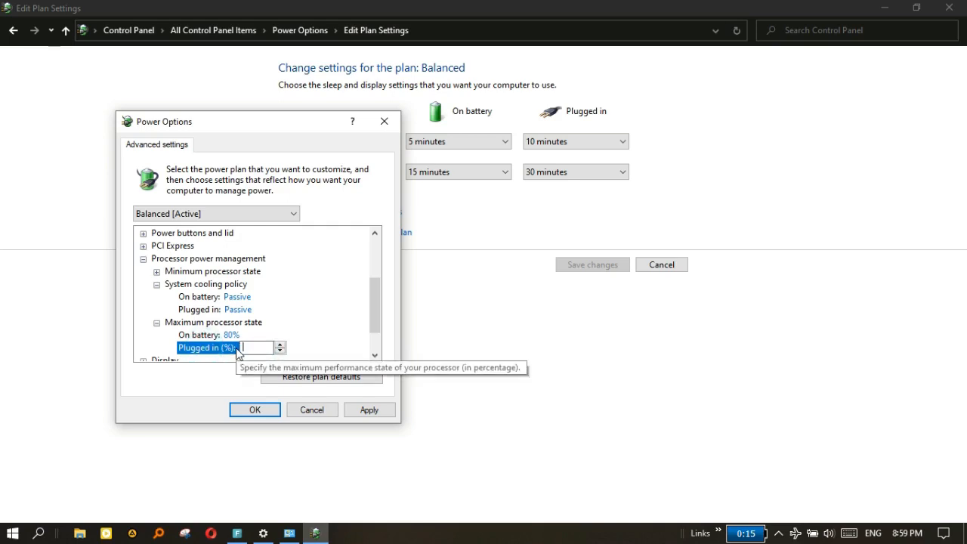
text(80)
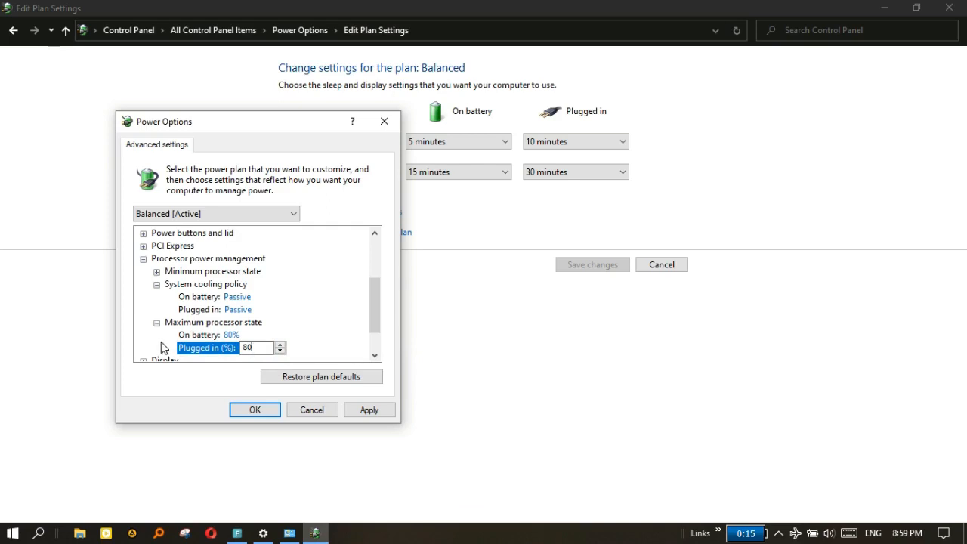
Apply the changed processor power settings and close the Power Options dialog
click(166, 339)
click(312, 329)
drag(374, 323, 376, 350)
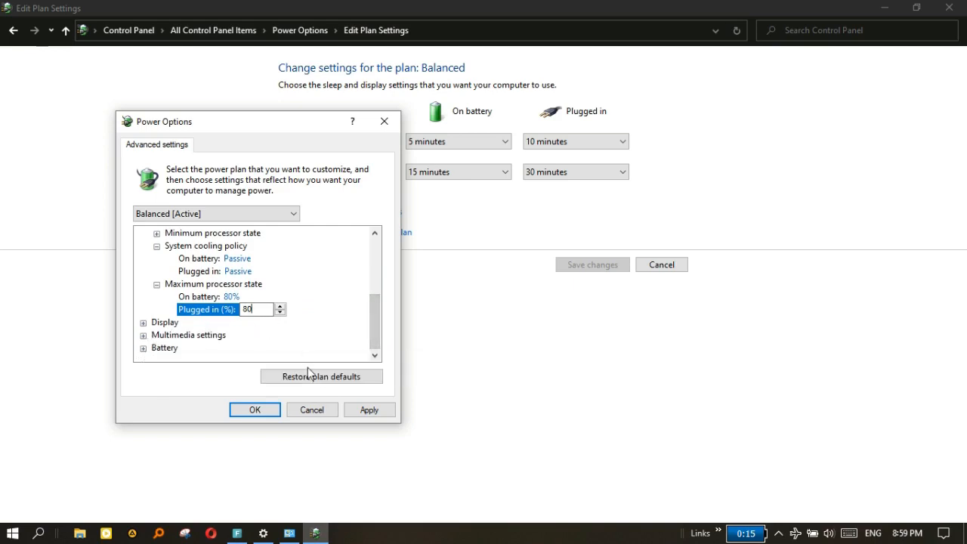
click(370, 411)
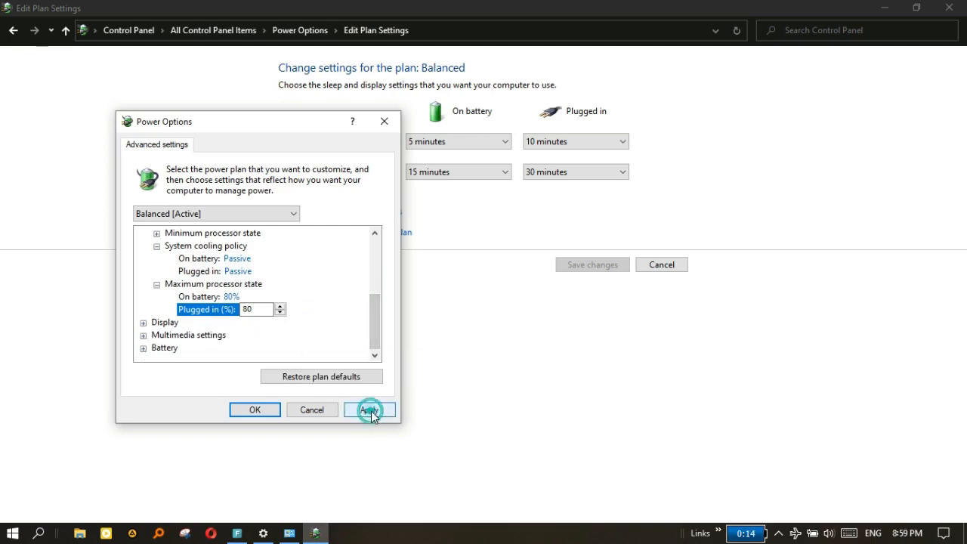
click(250, 415)
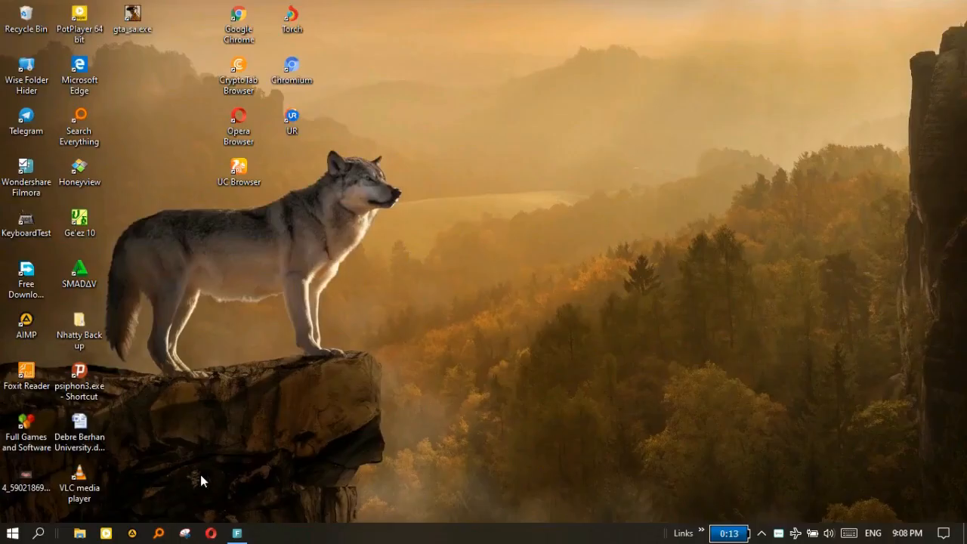
Search Windows for Run and use it to open the temporary files folder with %temp%
click(38, 533)
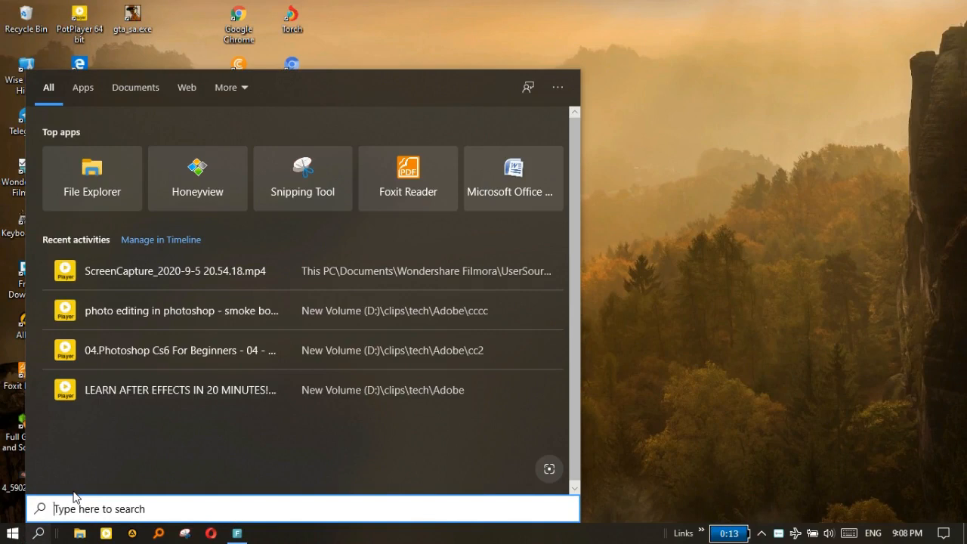
text(run)
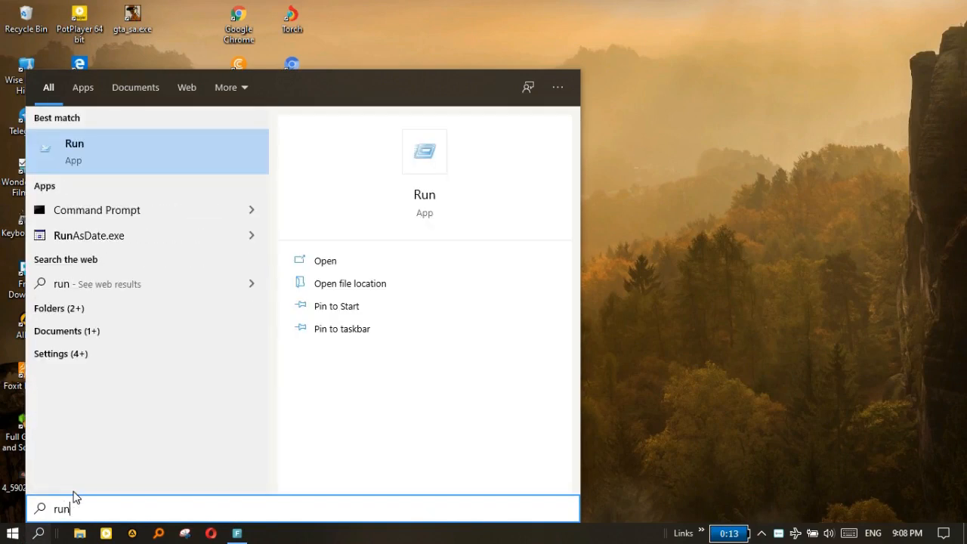
click(115, 156)
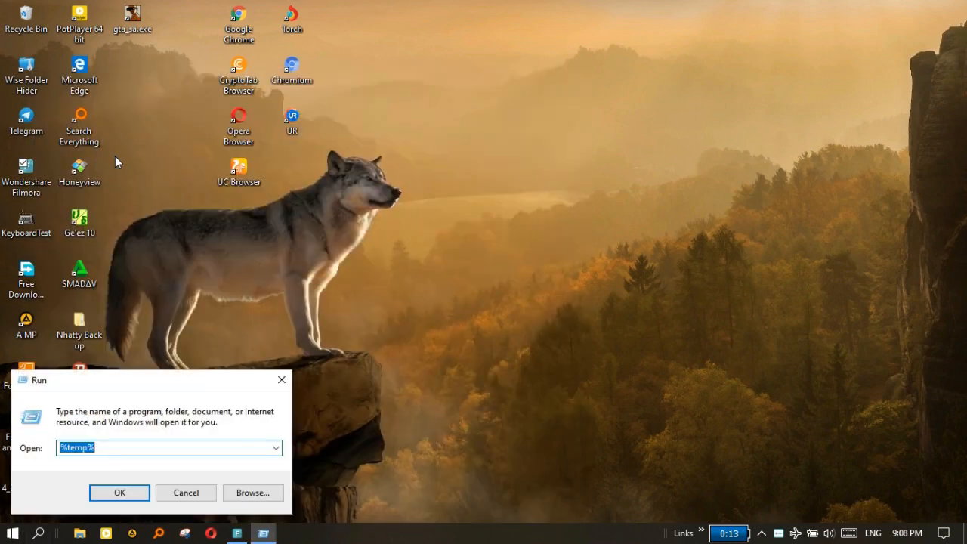
key(BackSpace)
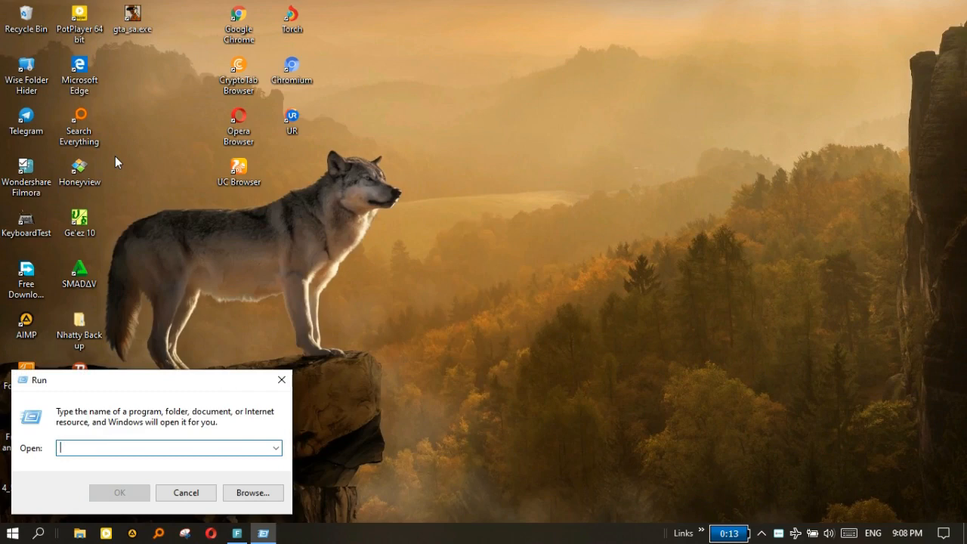
text(%temp)
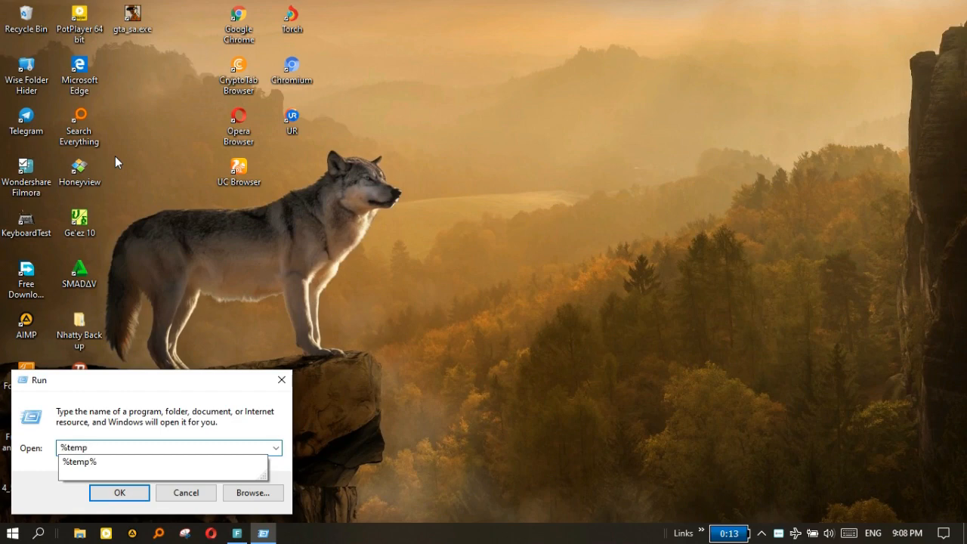
text(%)
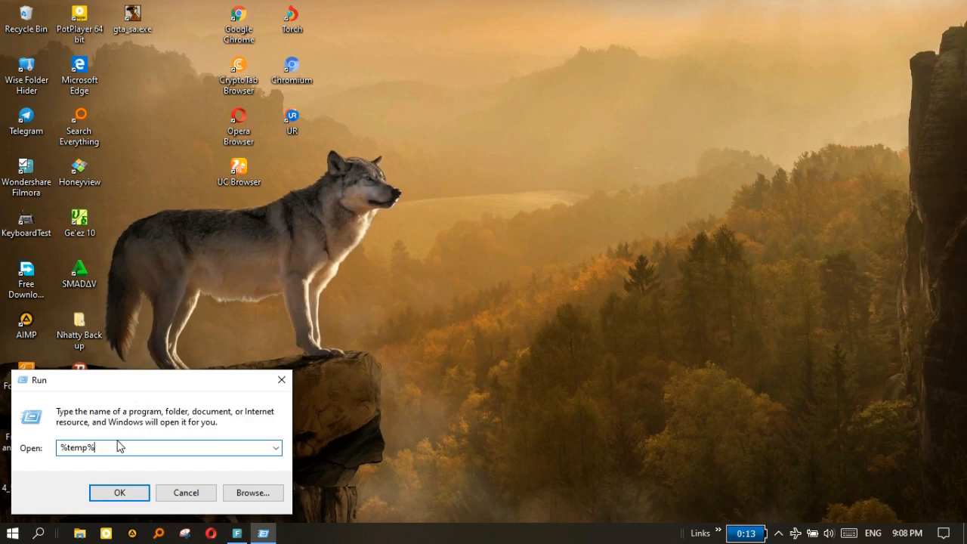
click(123, 494)
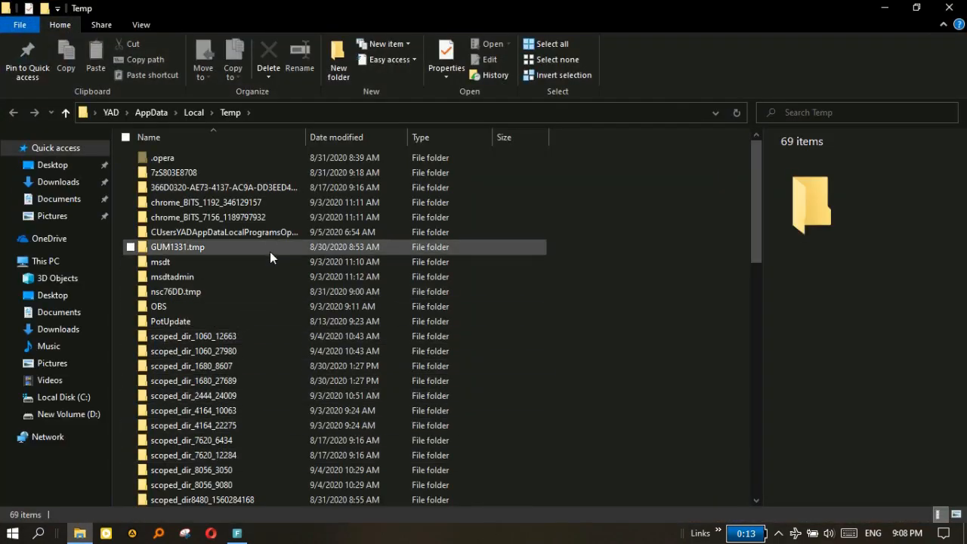
Look through the files and folders in the Temp folder and try out selecting them
scroll(268, 272, down, 15)
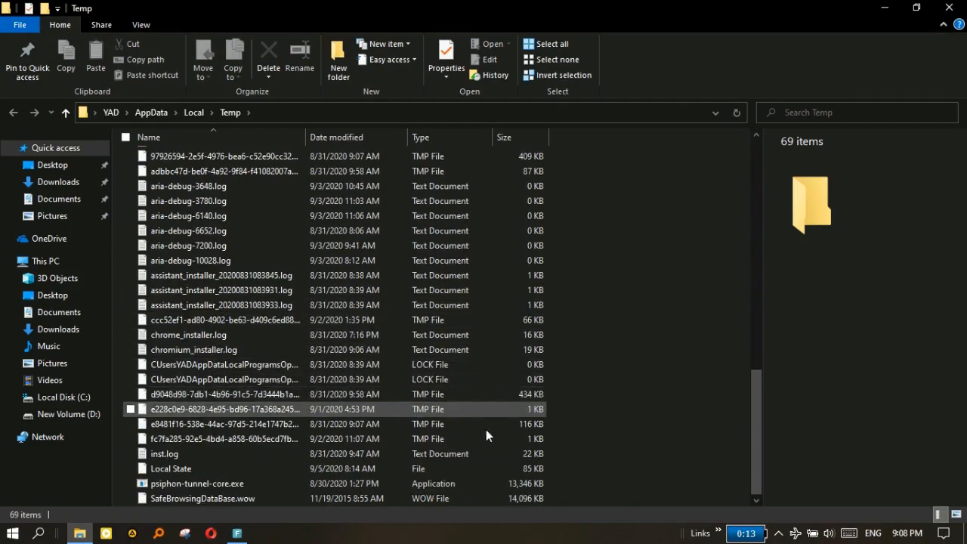
drag(758, 436, 748, 208)
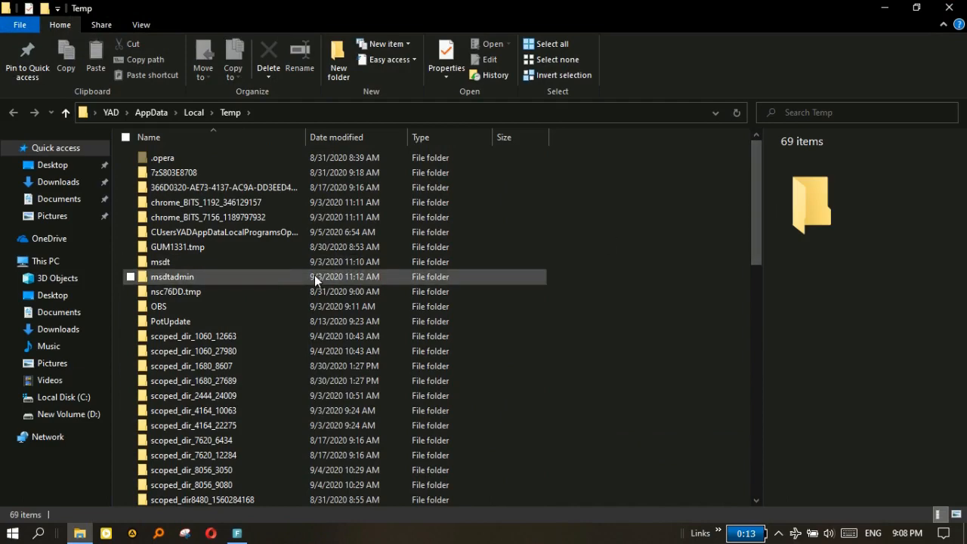
scroll(295, 325, down, 4)
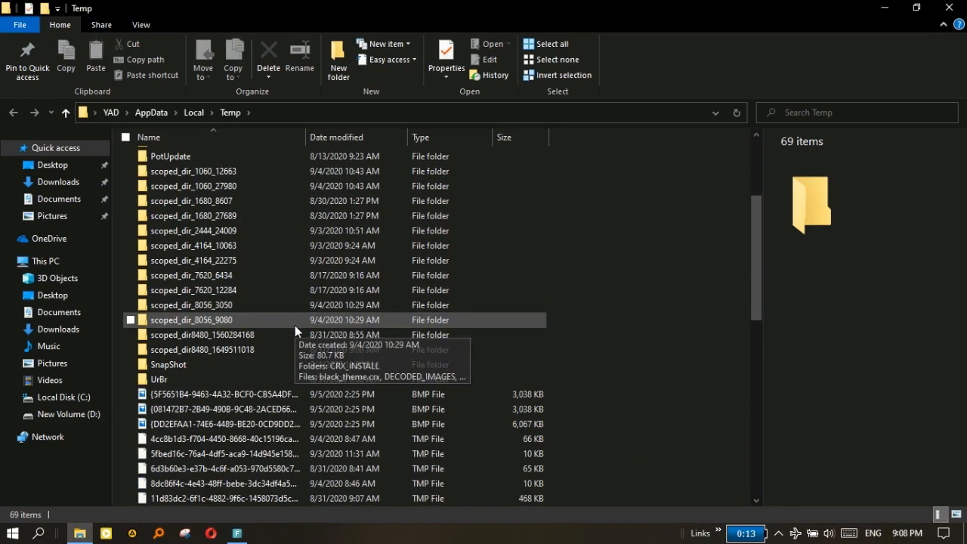
scroll(295, 325, up, 2)
key(ctrl+a)
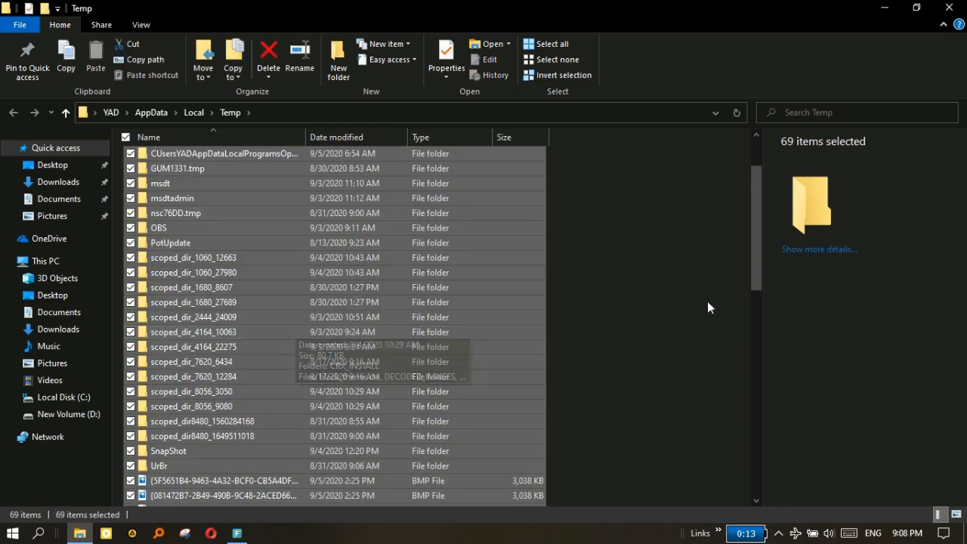
click(707, 300)
drag(489, 161, 668, 409)
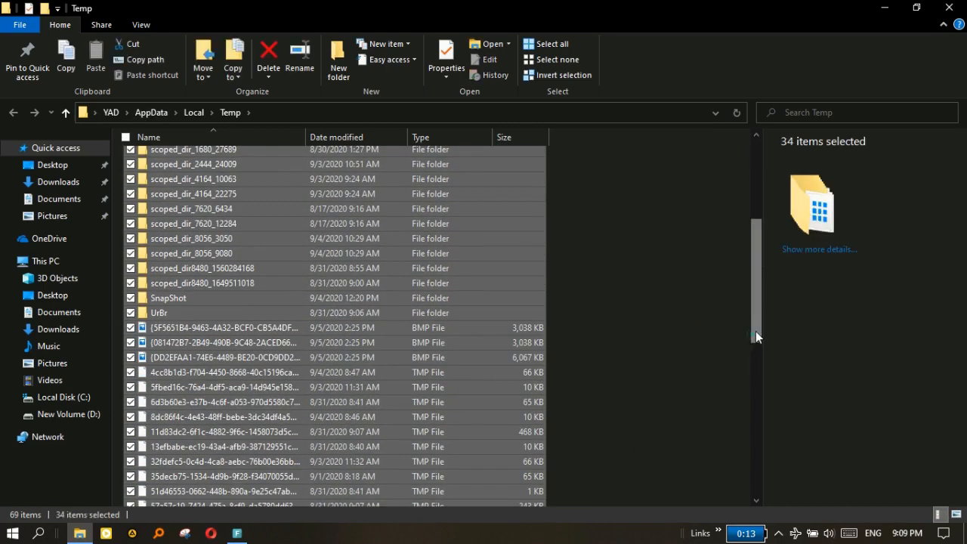
drag(755, 331, 764, 207)
Permanently delete all items in the Temp folder, granting administrator permission for all current items
key(ctrl+a)
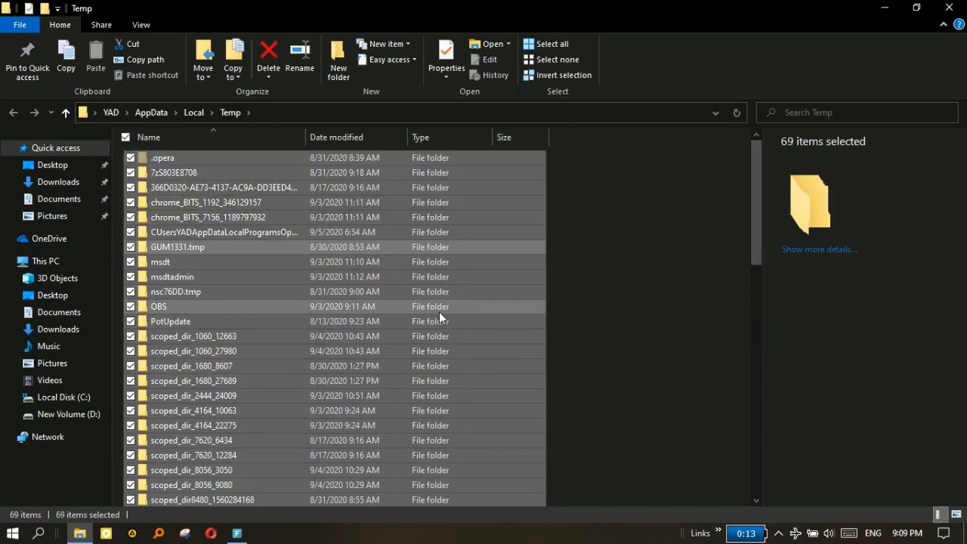
key(shift+Delete)
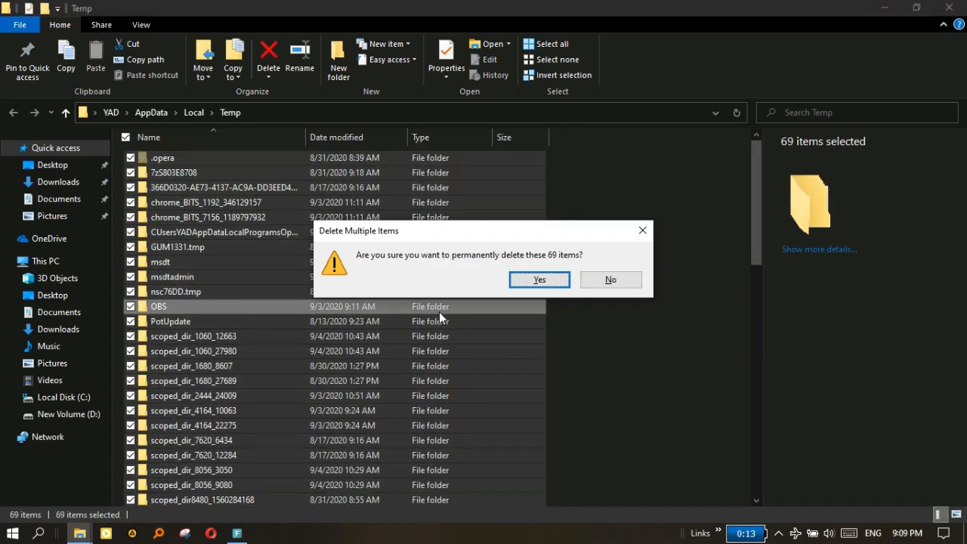
key(Return)
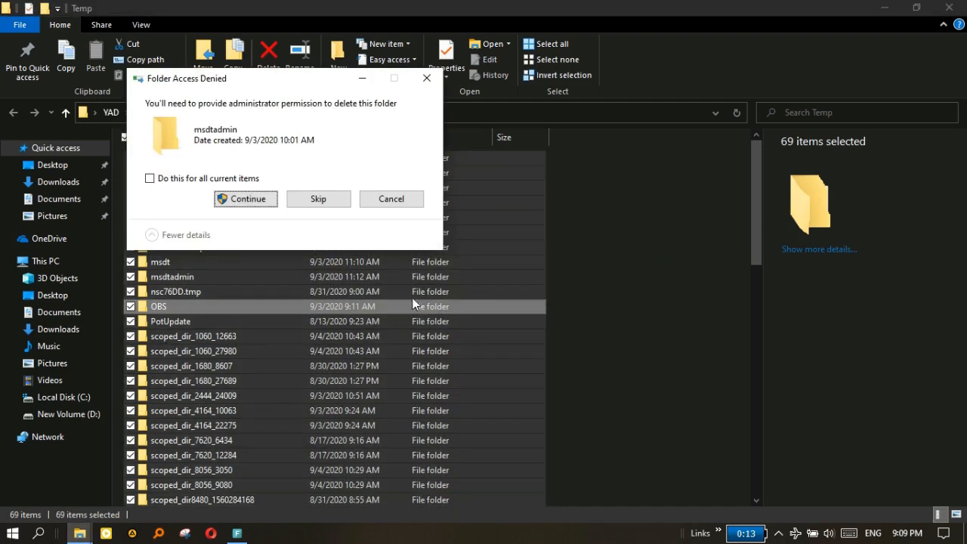
click(211, 179)
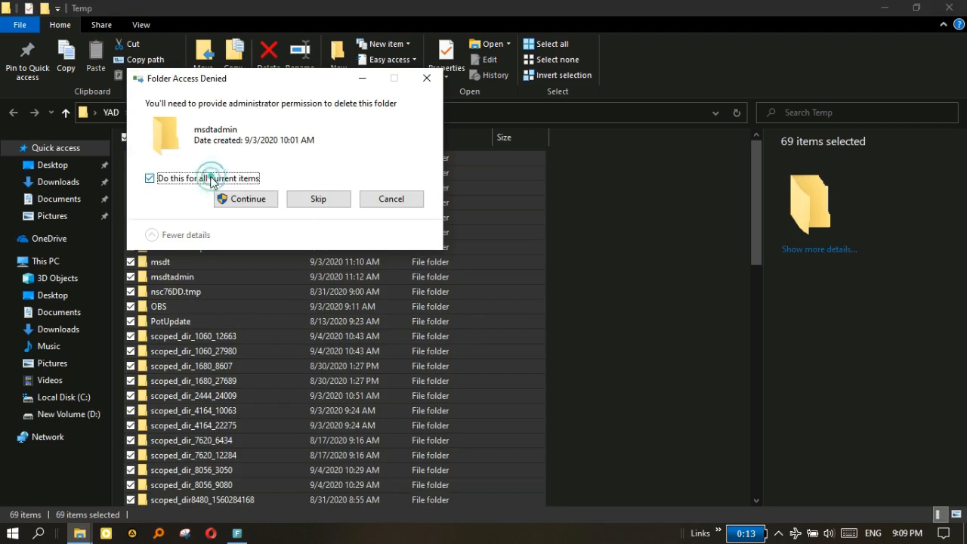
click(249, 200)
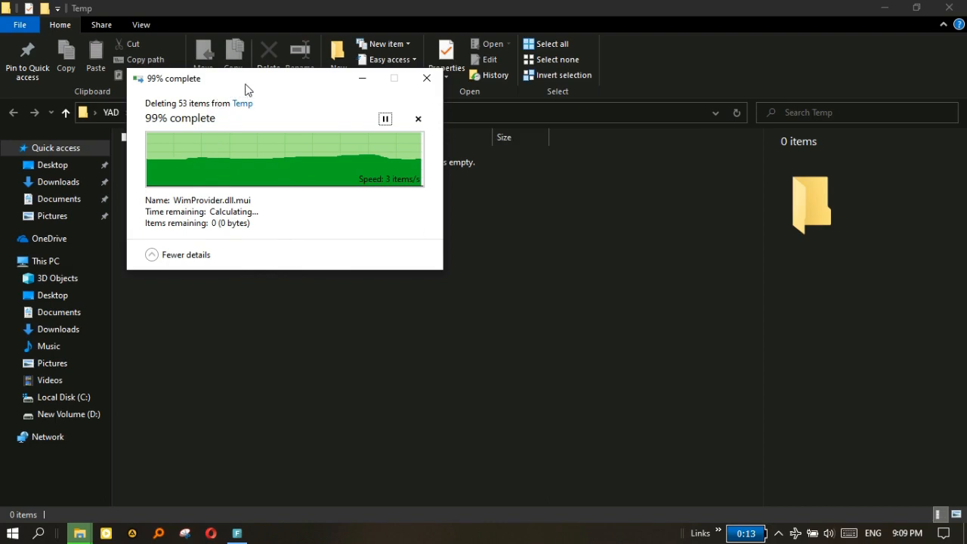
drag(245, 90, 286, 216)
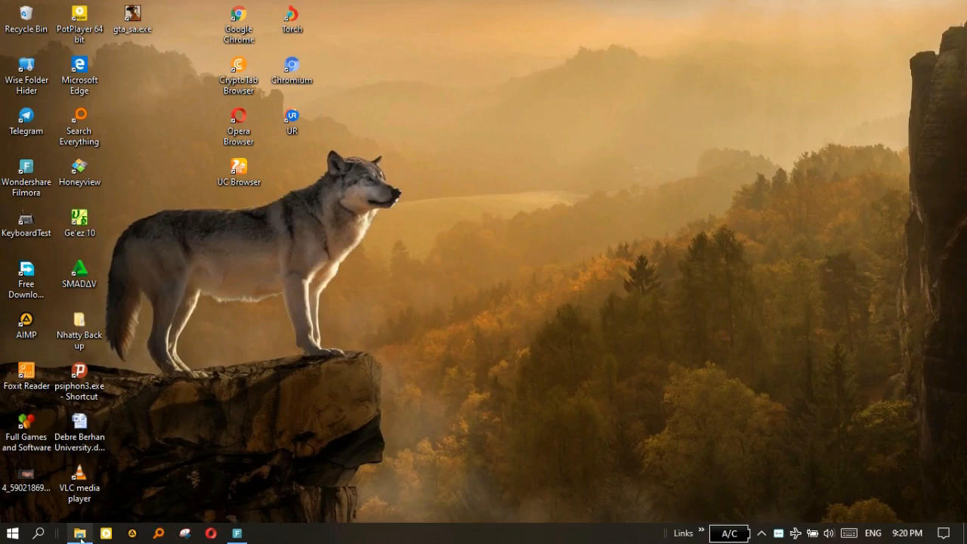
Search Windows for disk cleanup and open the Disk Cleanup app
click(40, 534)
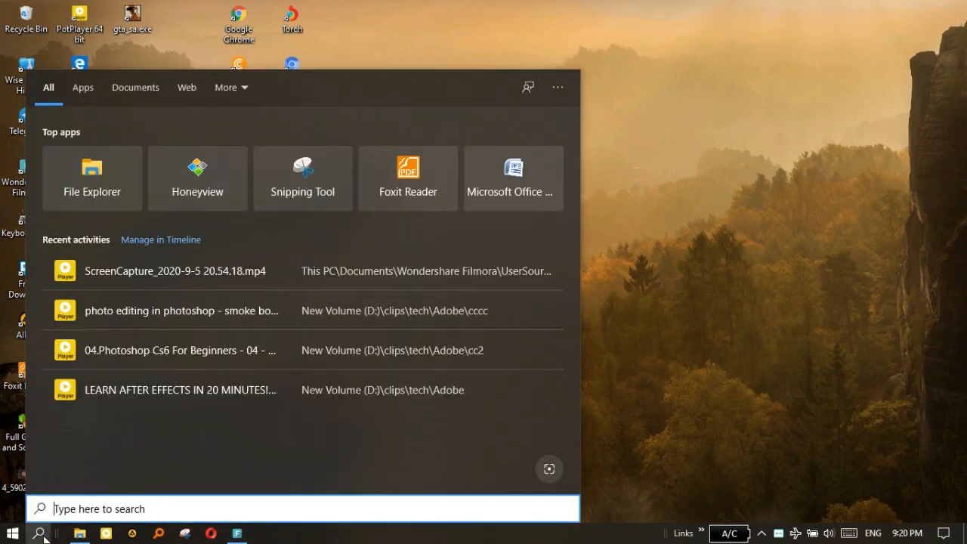
text(disk)
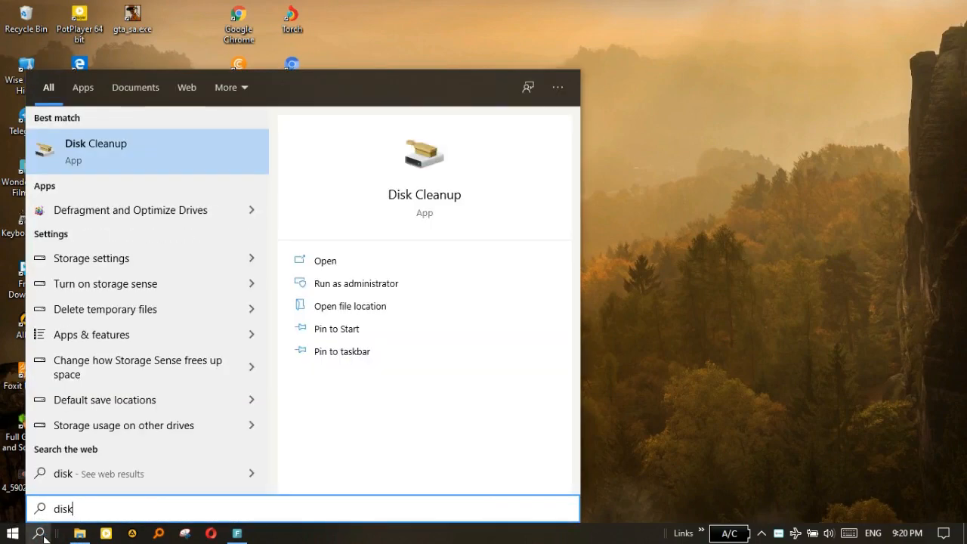
text( cle)
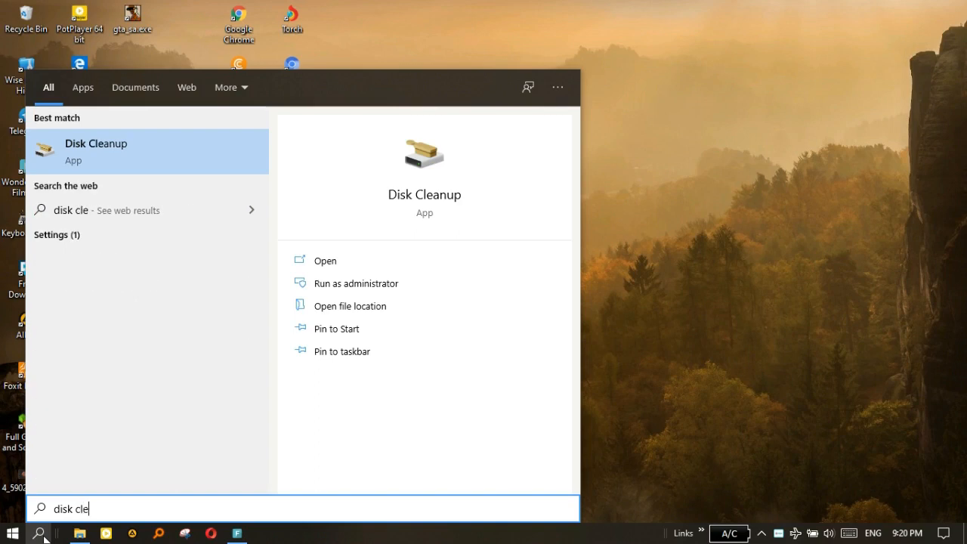
text(anup)
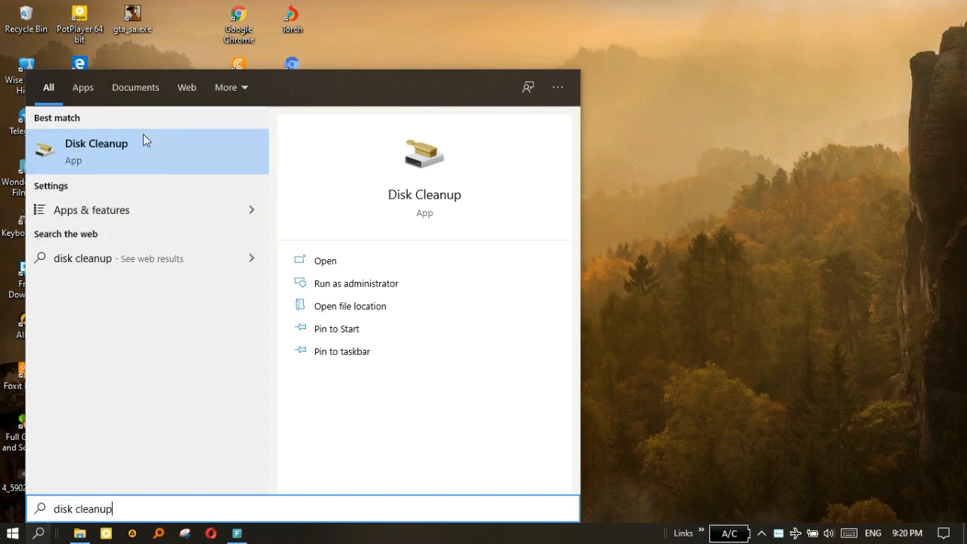
click(117, 151)
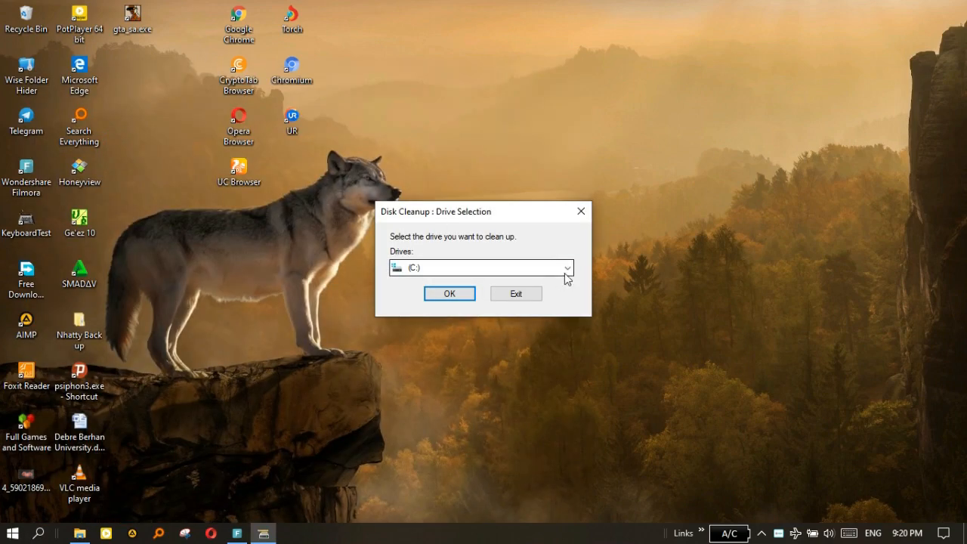
Choose drive C: as the drive to clean up and start the Disk Cleanup scan
click(567, 267)
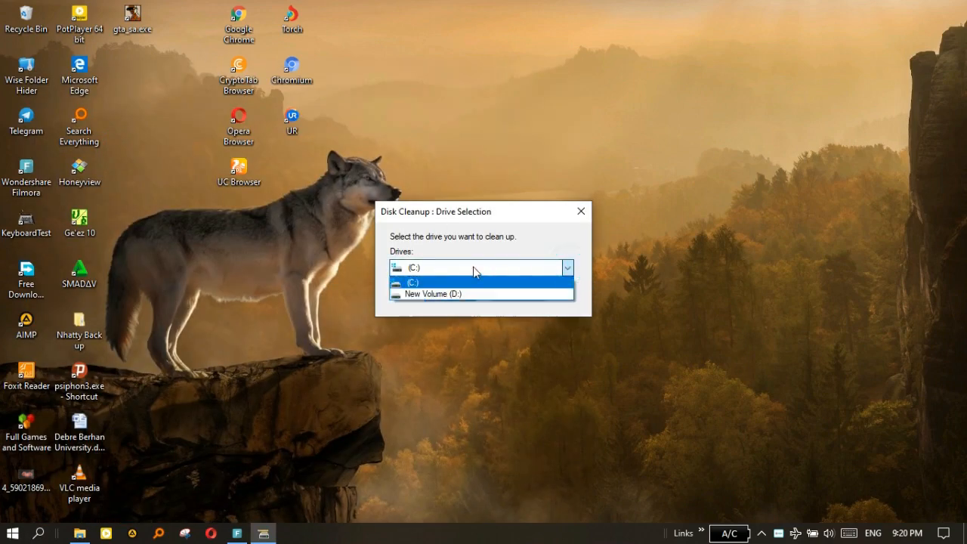
click(418, 285)
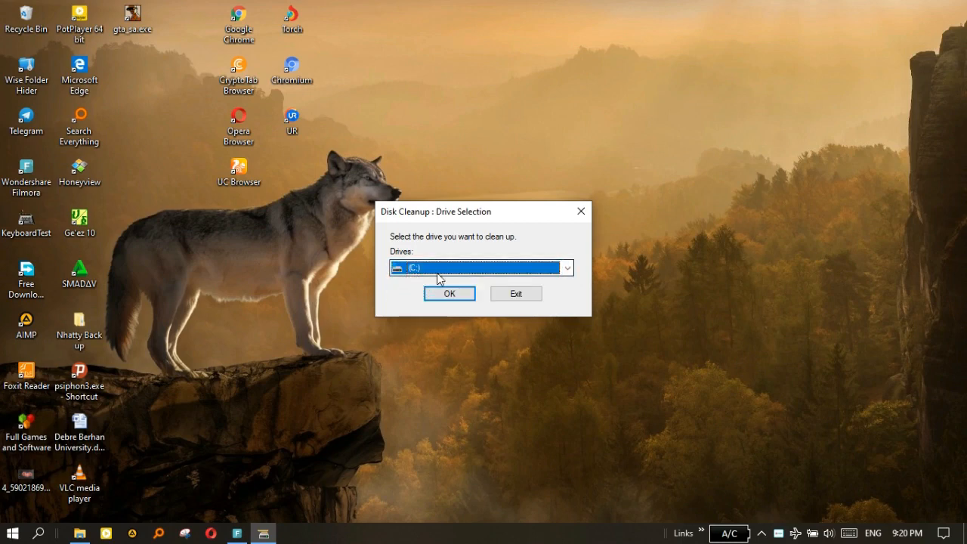
click(565, 269)
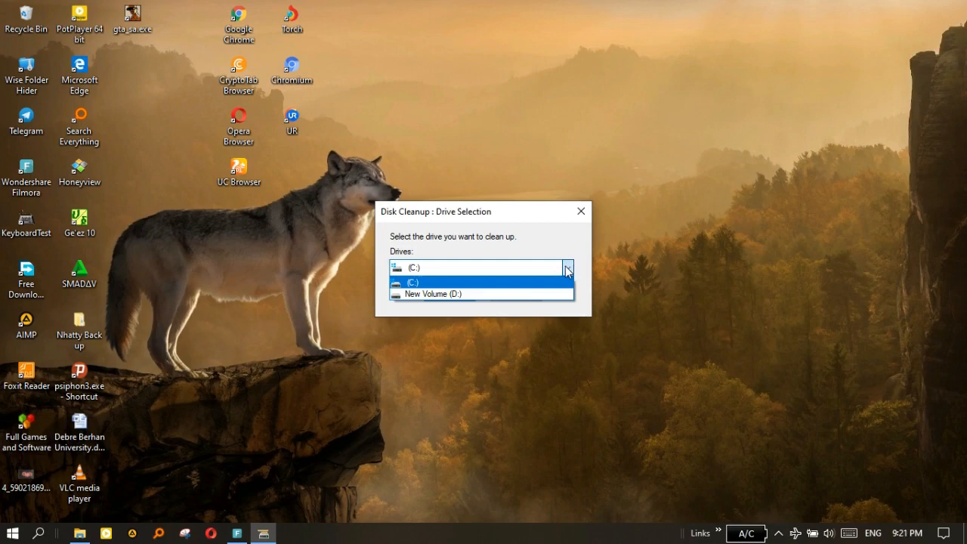
click(568, 269)
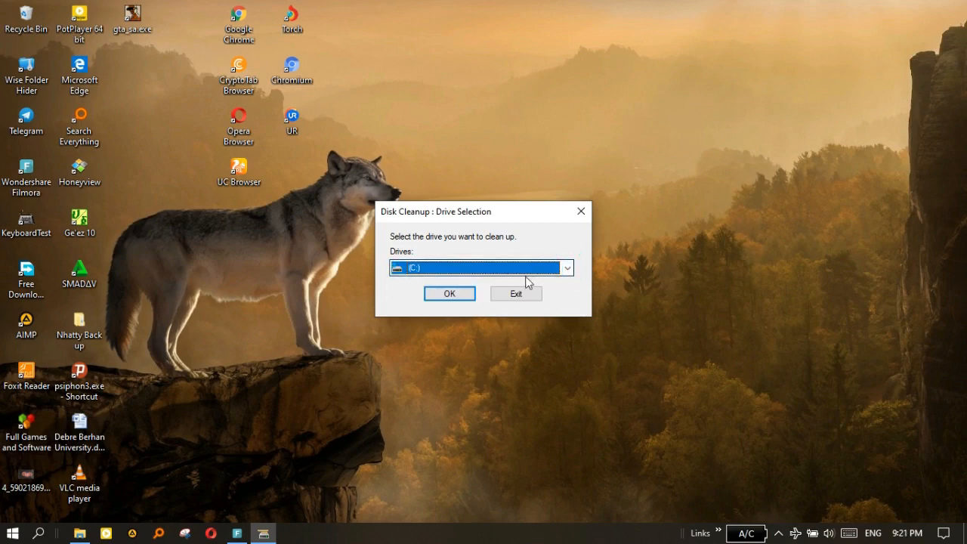
click(457, 297)
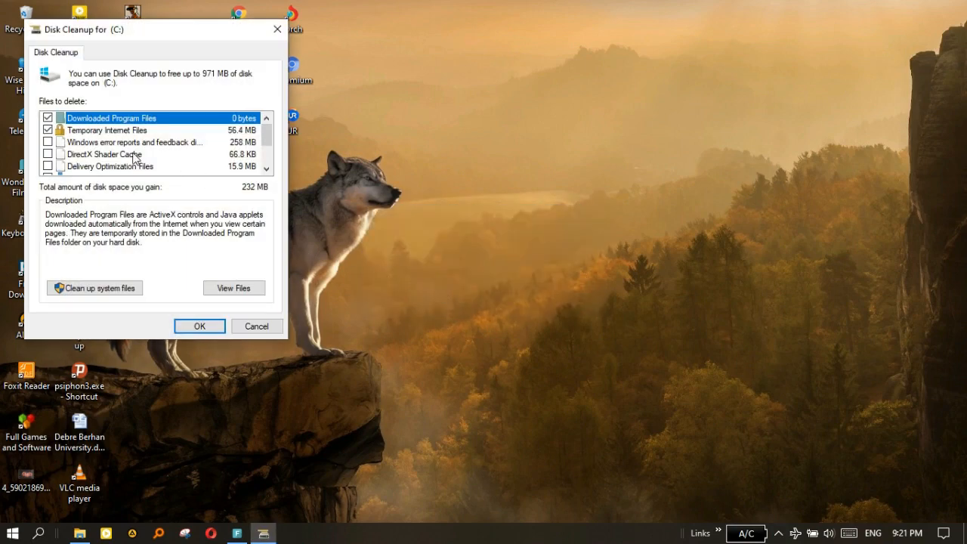
Try marking the Windows error reports and DirectX Shader Cache for deletion on drive C:, and cancel the cleanup
scroll(106, 146, down, 2)
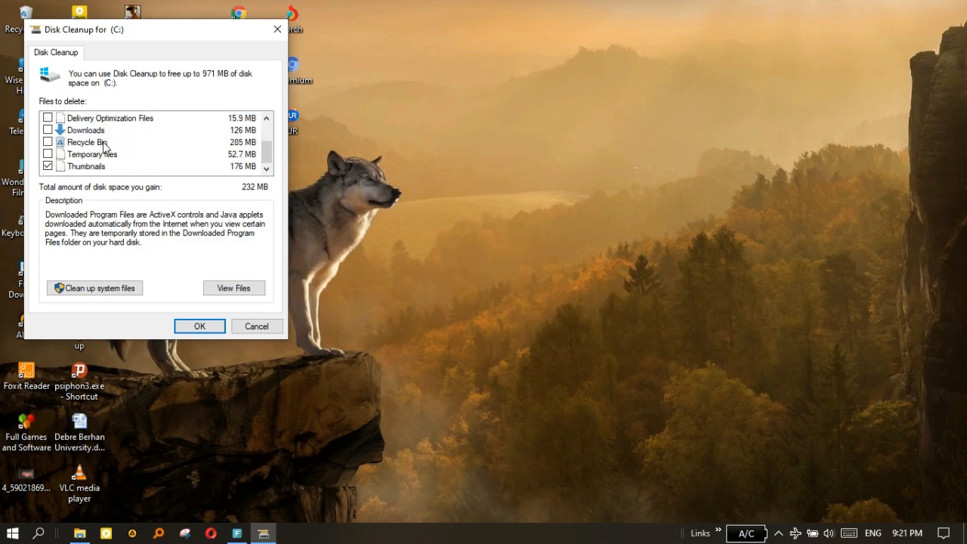
scroll(106, 151, up, 2)
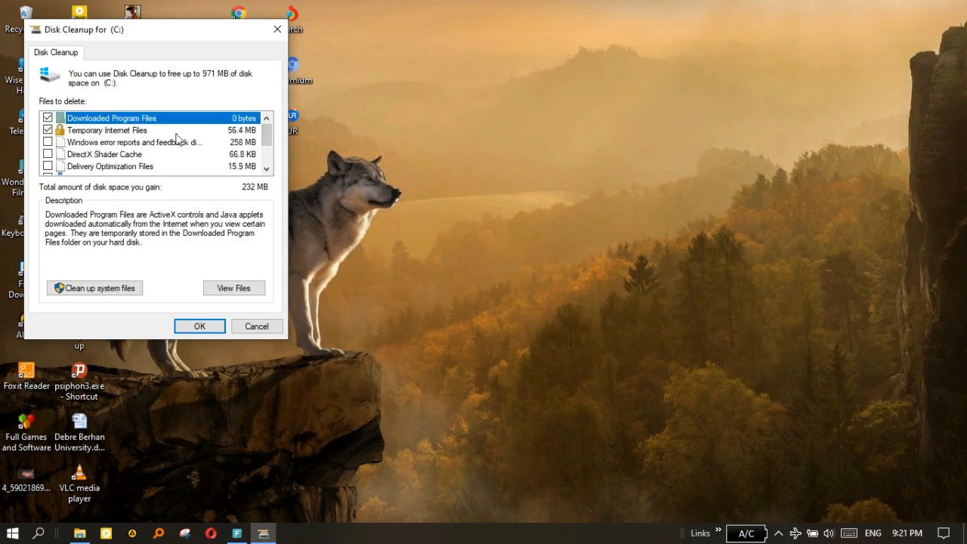
scroll(247, 162, down, 2)
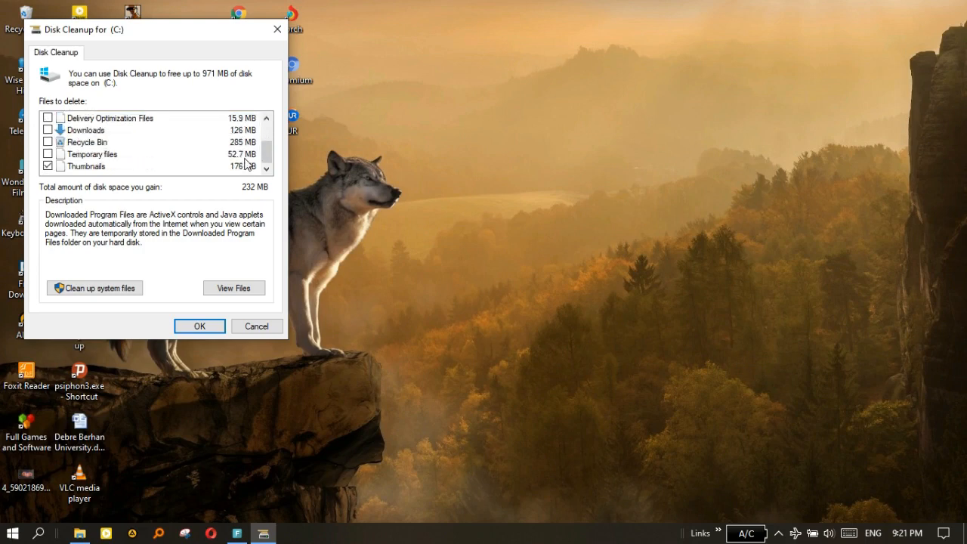
scroll(247, 162, up, 2)
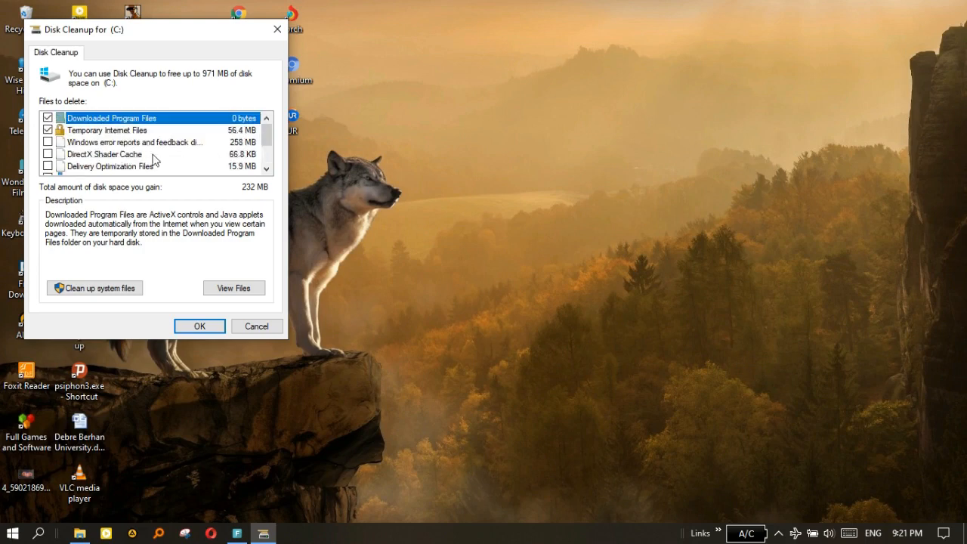
click(48, 142)
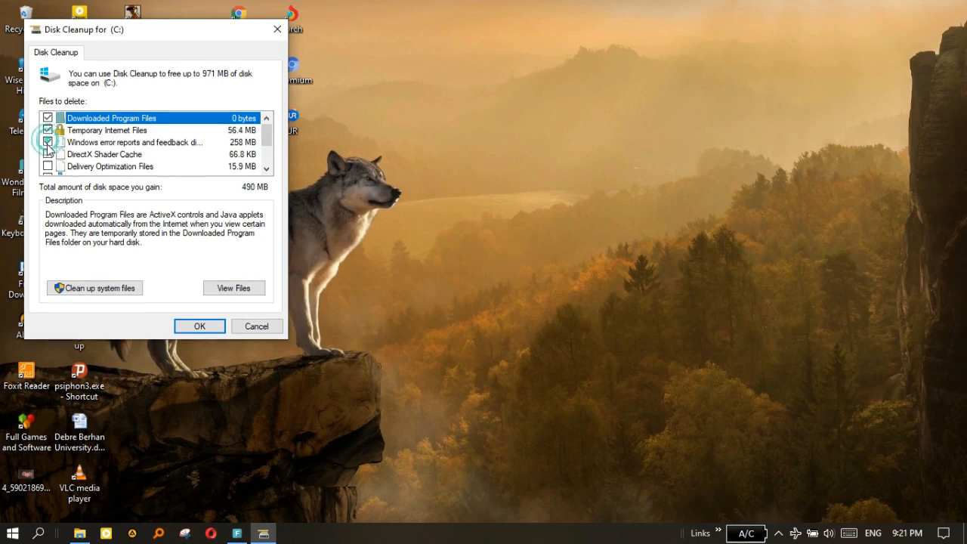
click(48, 142)
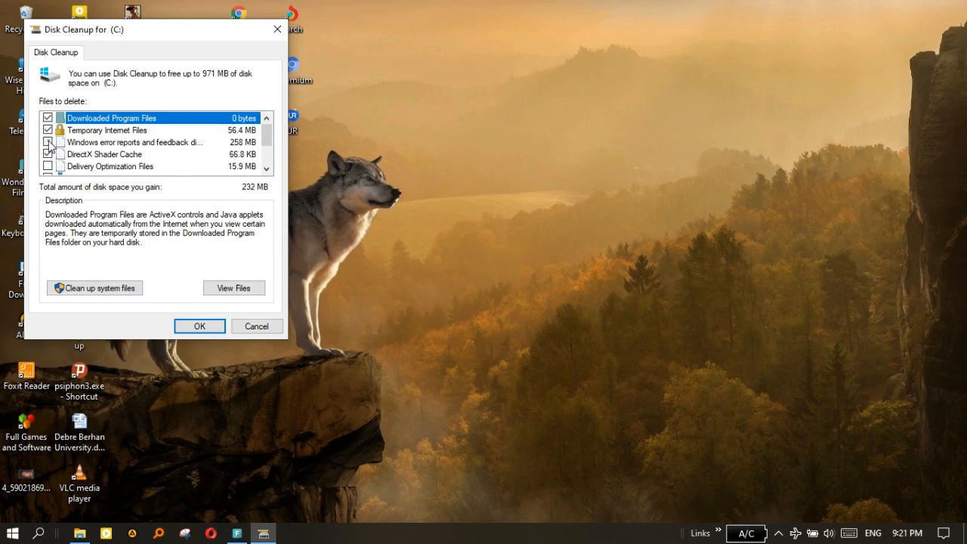
click(48, 153)
click(48, 142)
scroll(173, 168, down, 2)
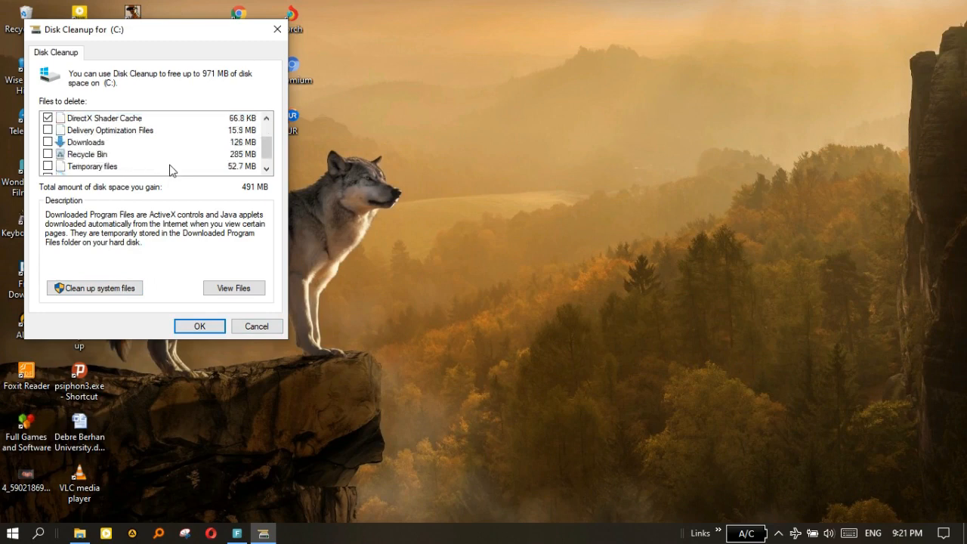
click(257, 326)
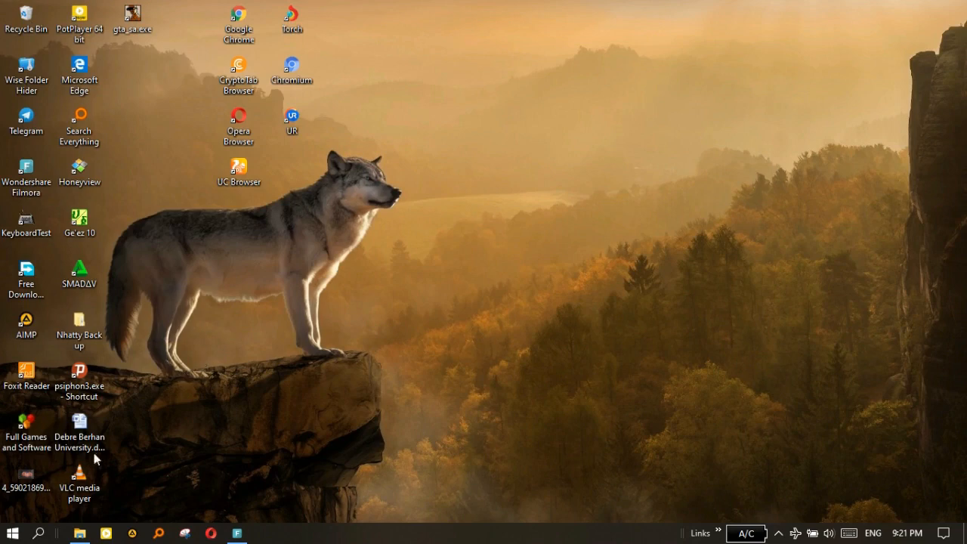
Search Windows for task, open Task Manager and bring up its list of startup apps
click(42, 535)
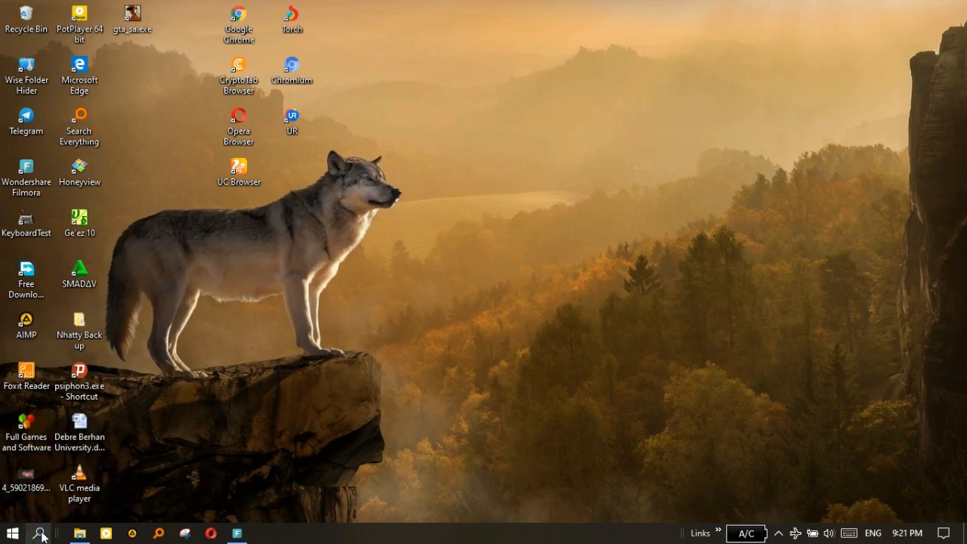
text(task)
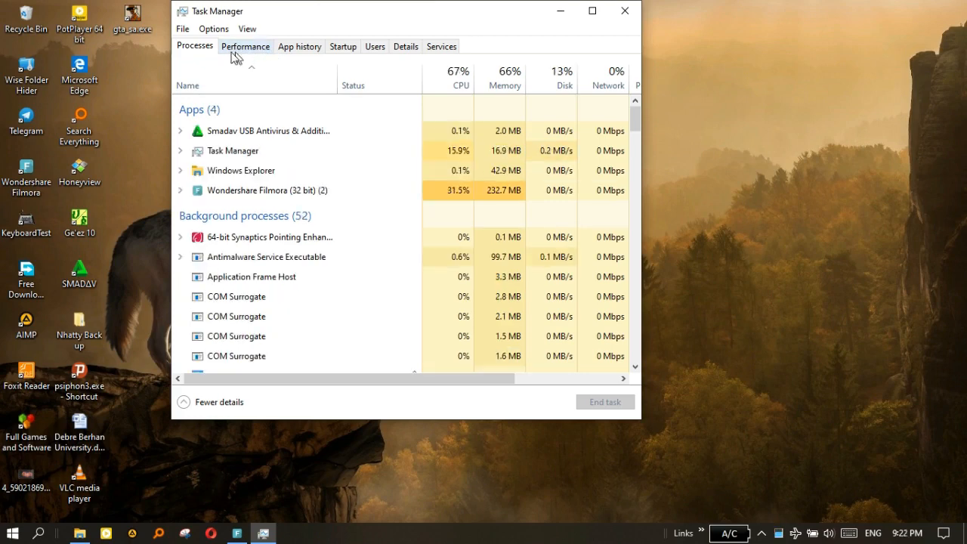
click(257, 51)
click(298, 49)
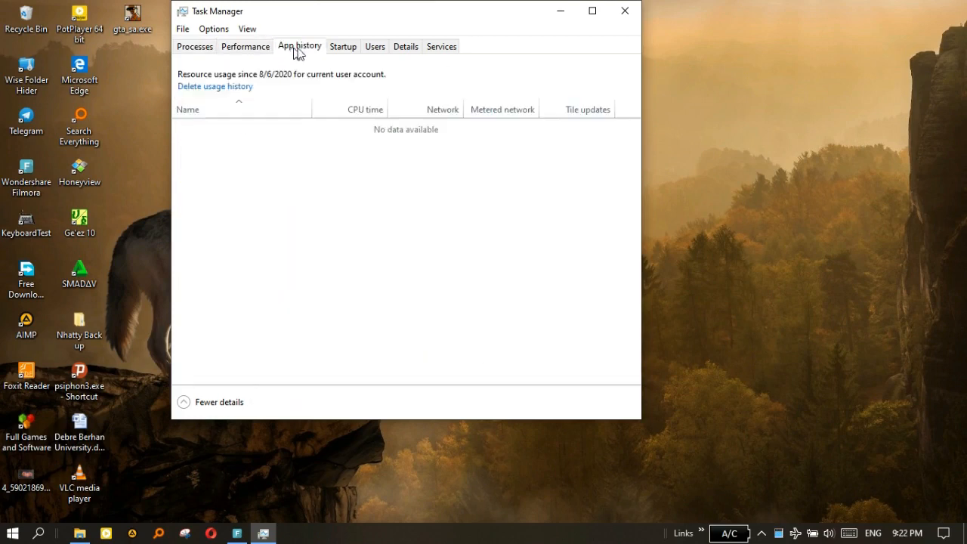
click(345, 47)
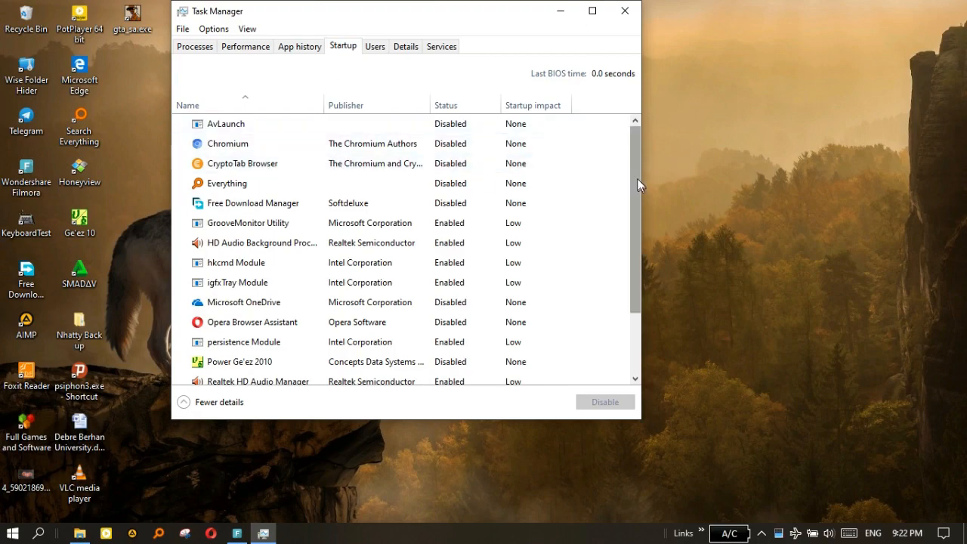
Look through the startup apps in Task Manager, examining each one's status and startup impact
drag(637, 178, 634, 250)
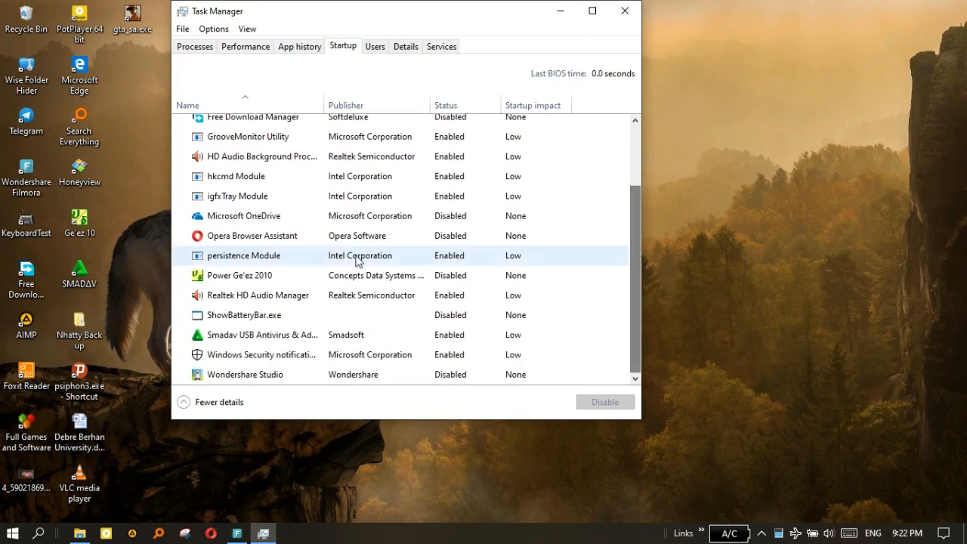
scroll(358, 257, up, 2)
scroll(358, 249, down, 1)
scroll(356, 235, up, 1)
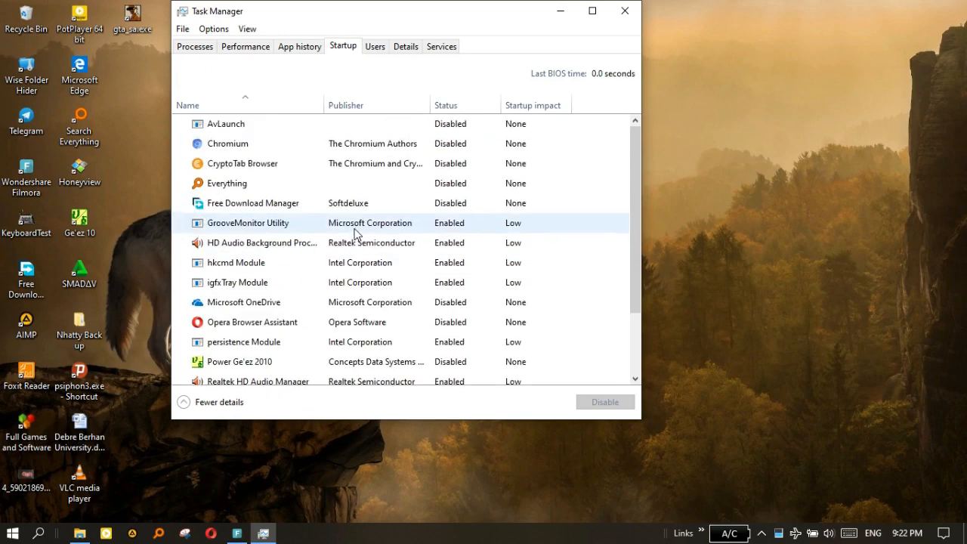
click(234, 130)
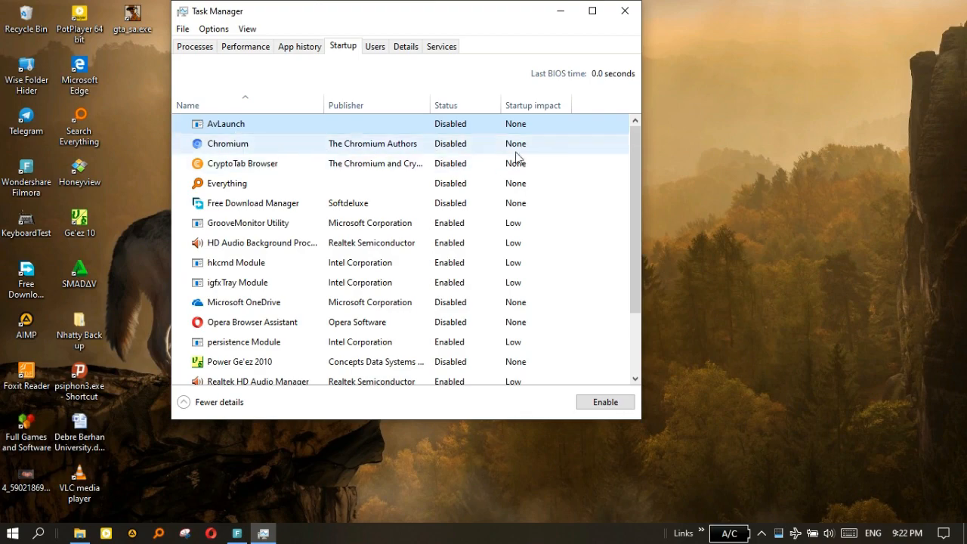
scroll(302, 194, down, 2)
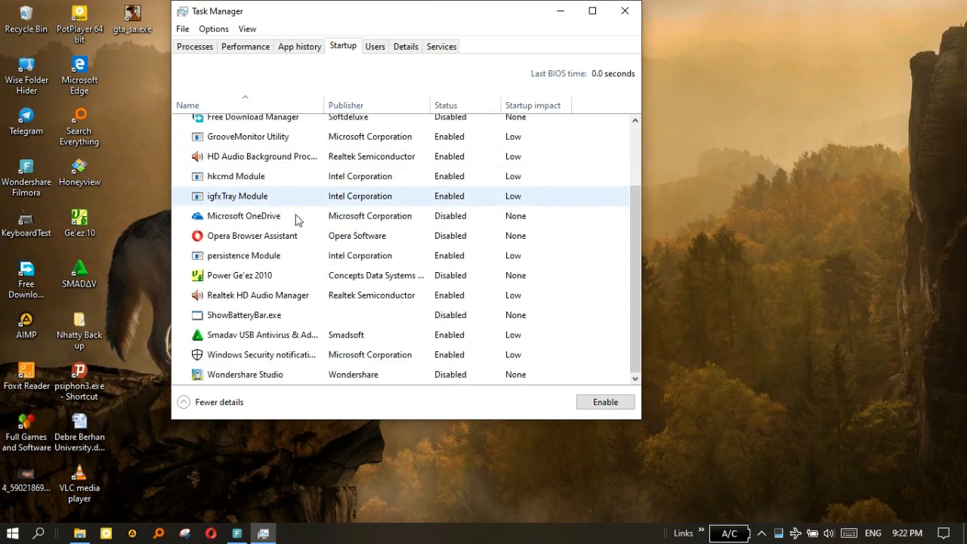
scroll(295, 234, up, 2)
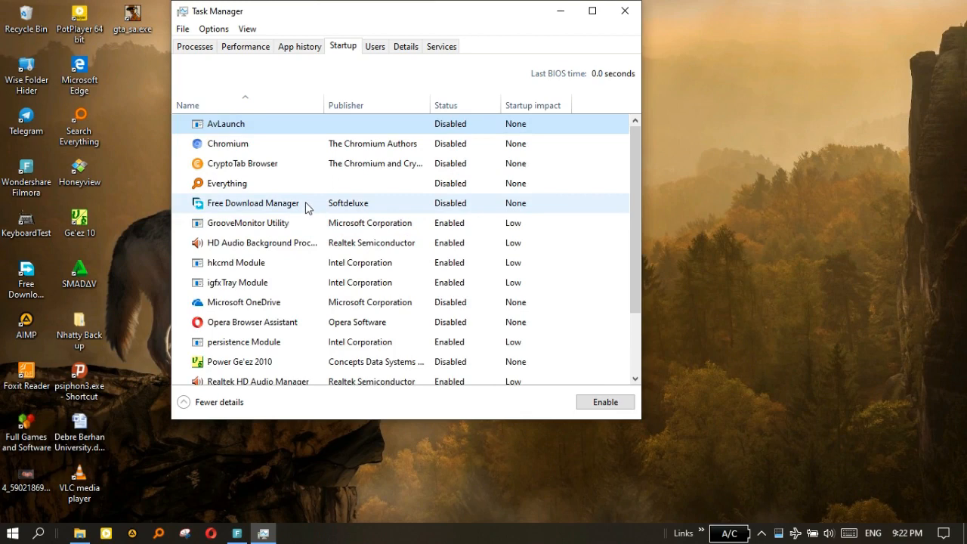
click(264, 143)
scroll(457, 151, down, 1)
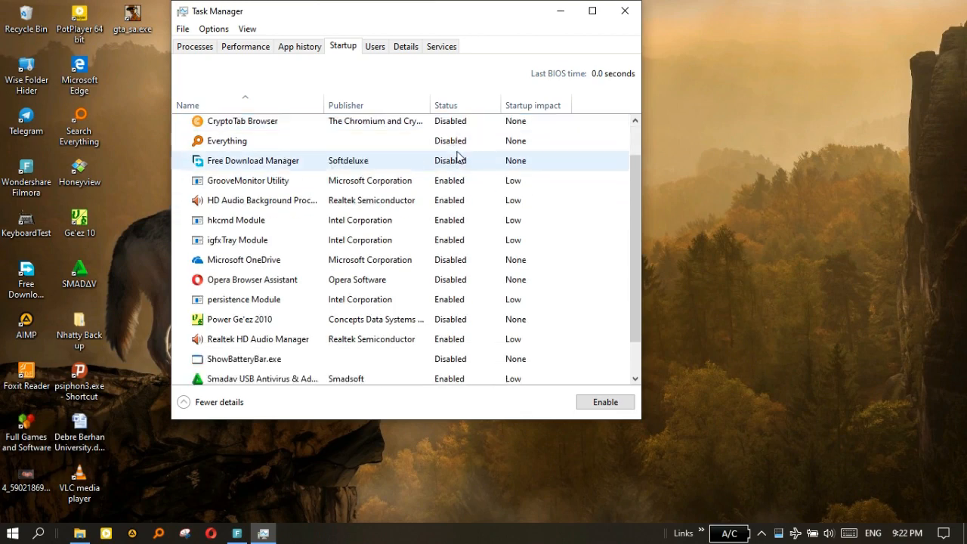
scroll(446, 370, down, 2)
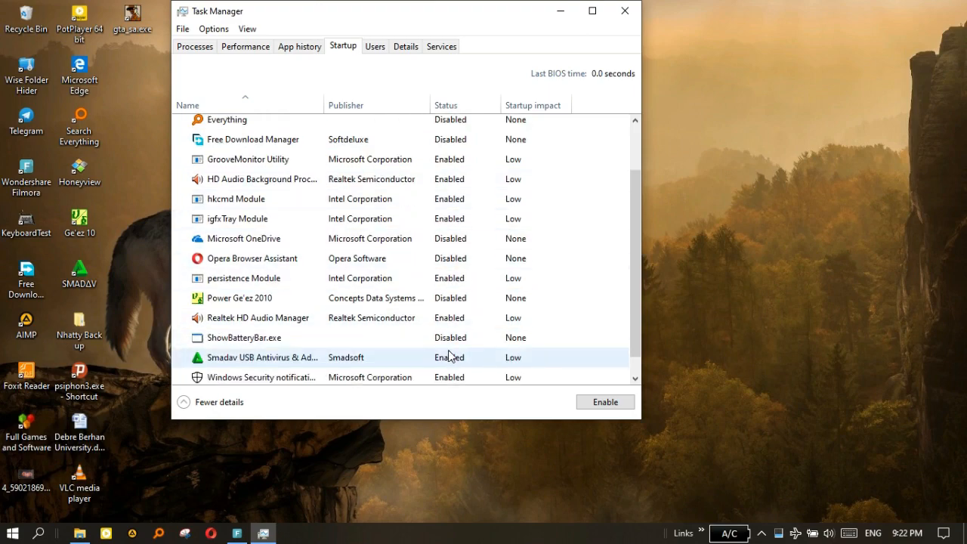
Review the Smadav USB Antivirus and GrooveMonitor Utility entries among the startup apps, and close Task Manager
scroll(433, 346, up, 2)
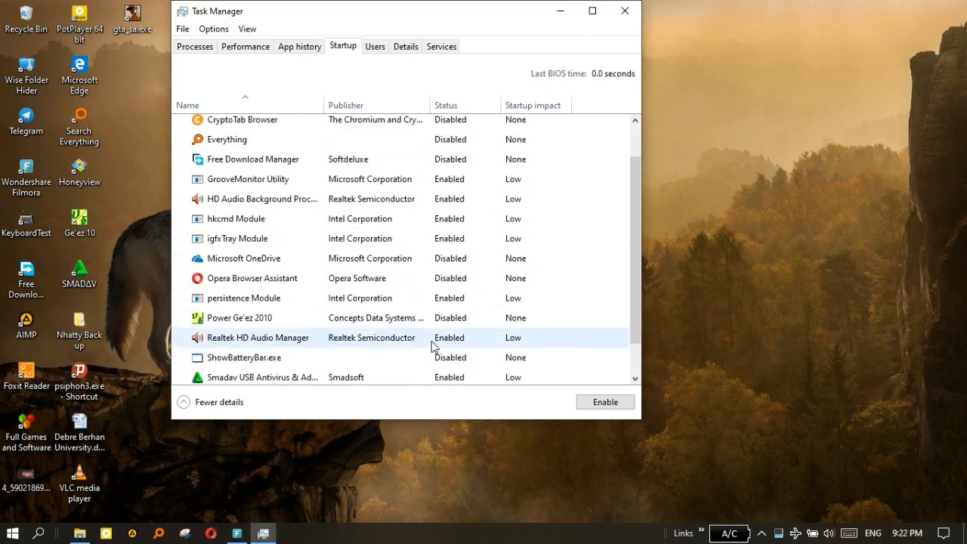
scroll(431, 317, down, 2)
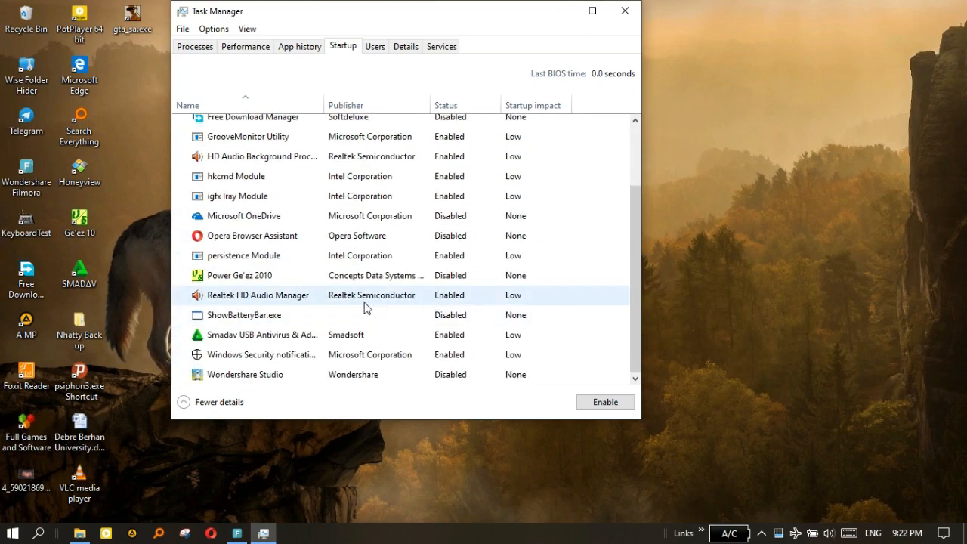
click(238, 342)
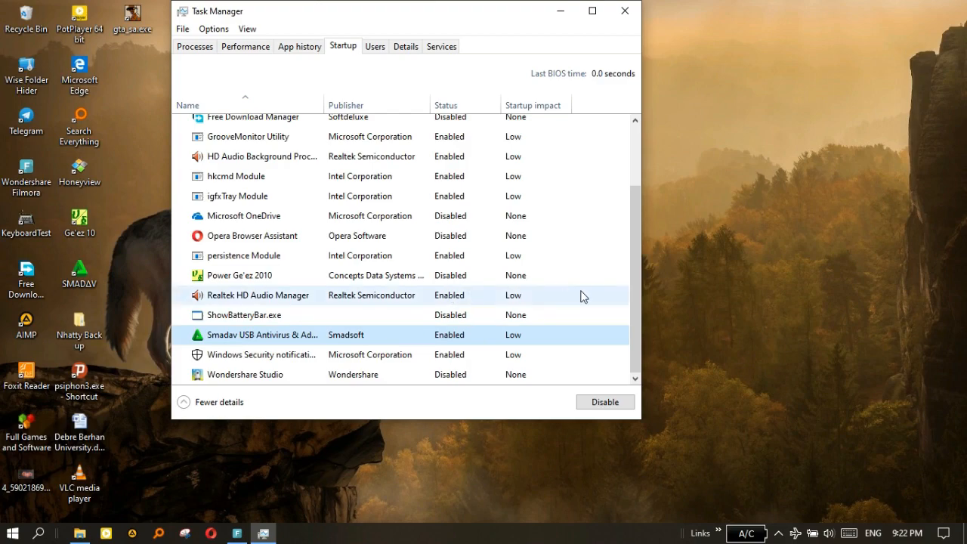
drag(635, 297, 639, 244)
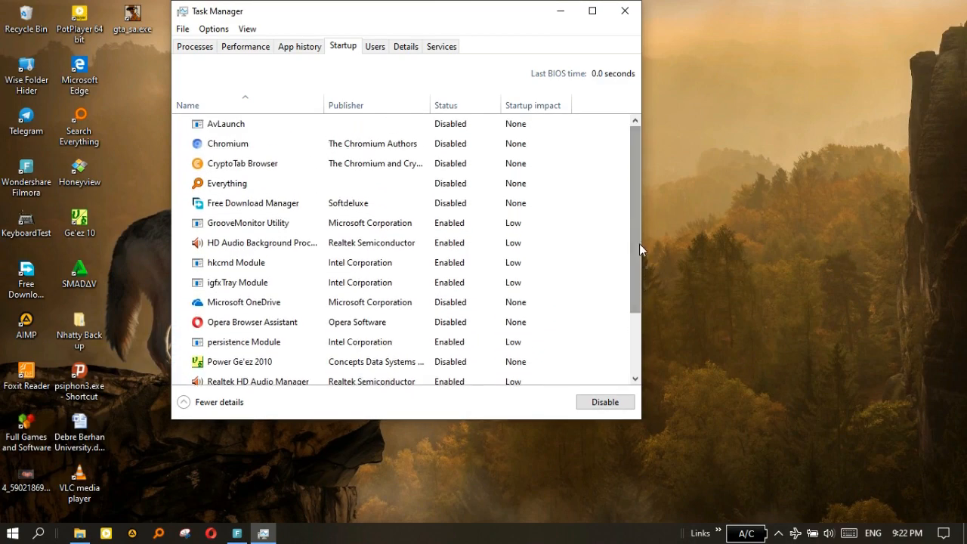
click(329, 226)
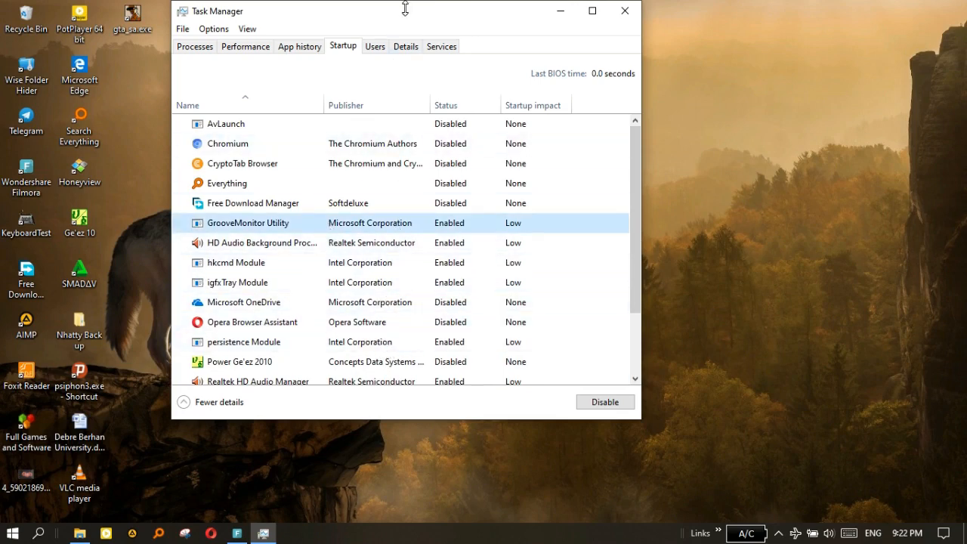
click(627, 12)
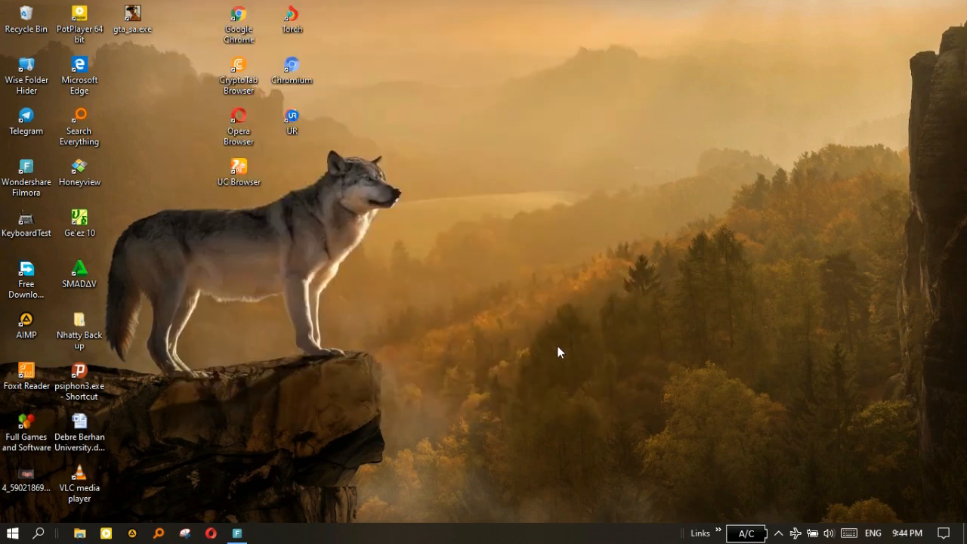
Open the properties of Local Disk (C:) in File Explorer and show its error-checking and optimization tools
click(81, 533)
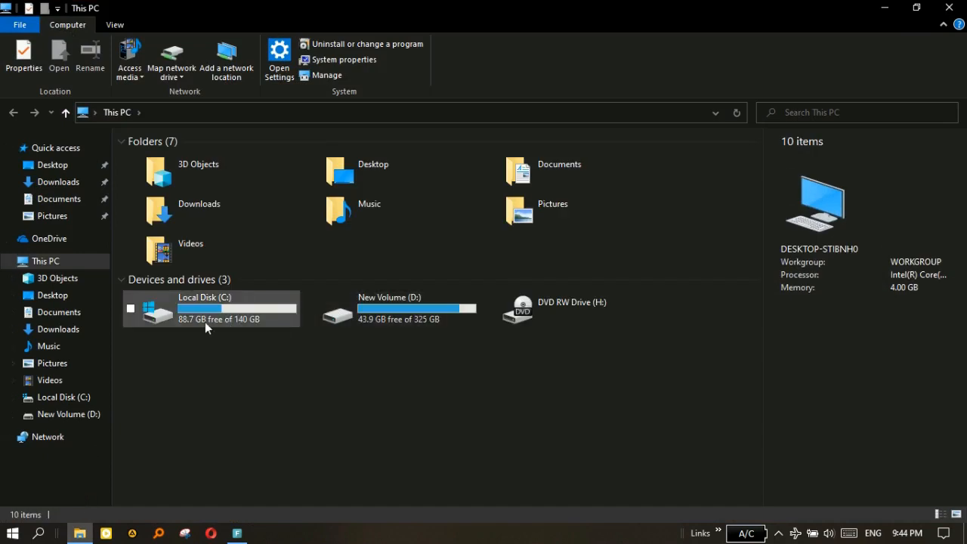
click(225, 309)
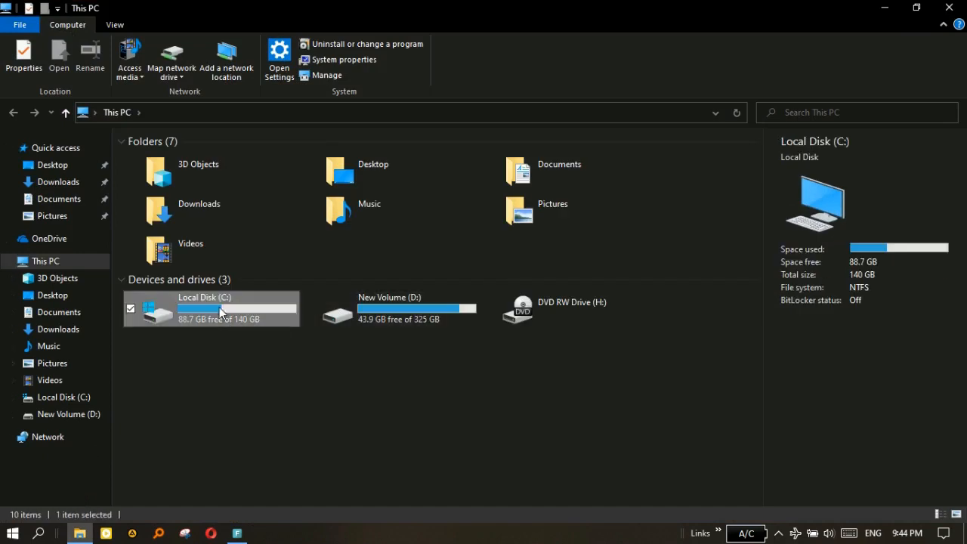
right_click(225, 309)
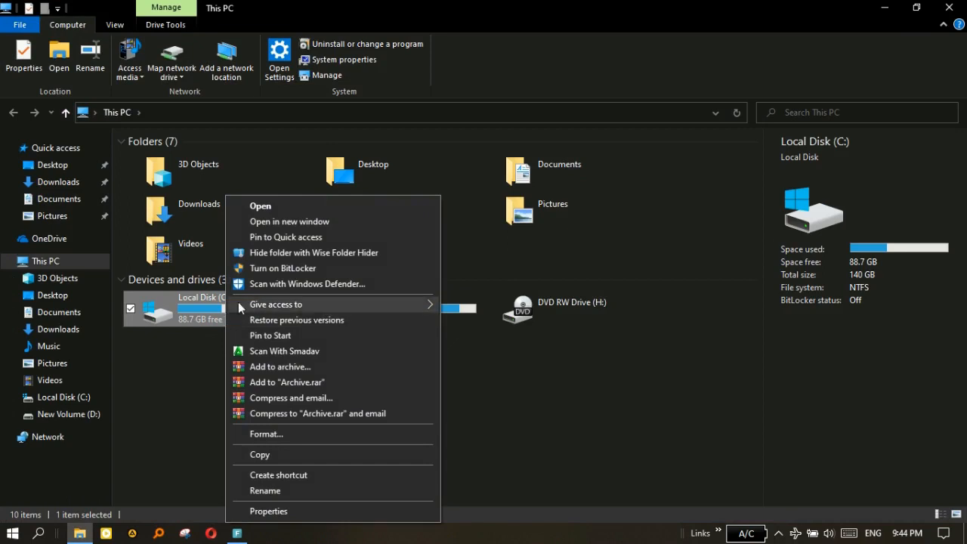
click(269, 511)
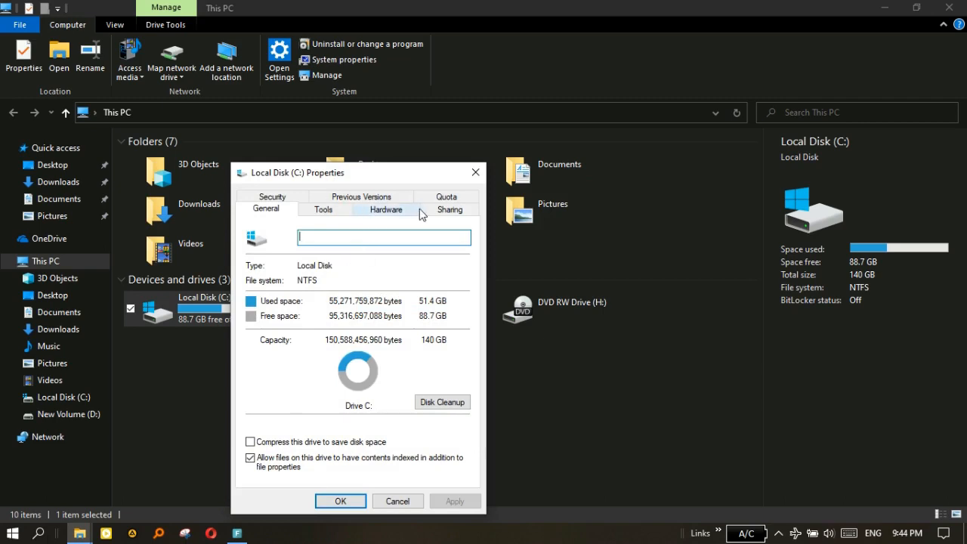
click(325, 211)
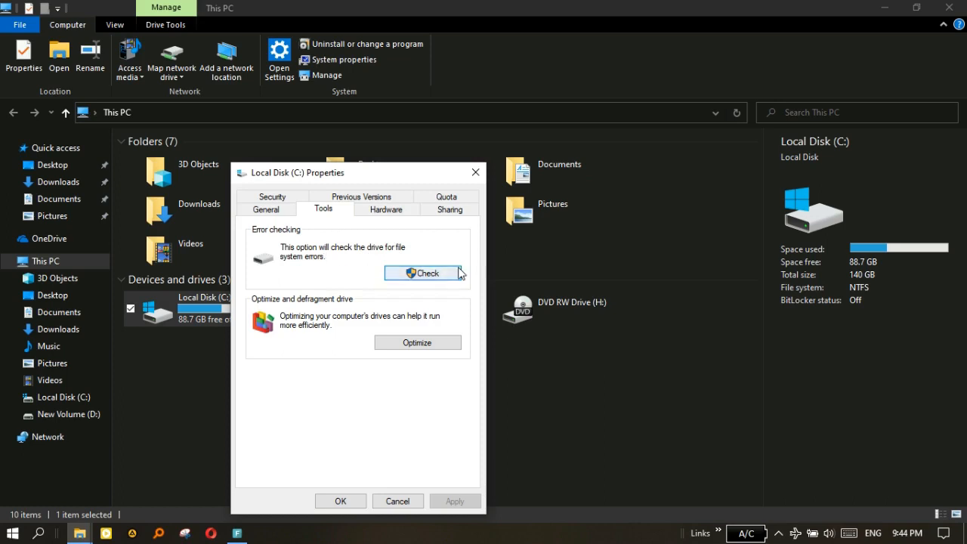
Try scanning drive C: for file system errors, cancel the scan, and close the drive properties and File Explorer
click(421, 277)
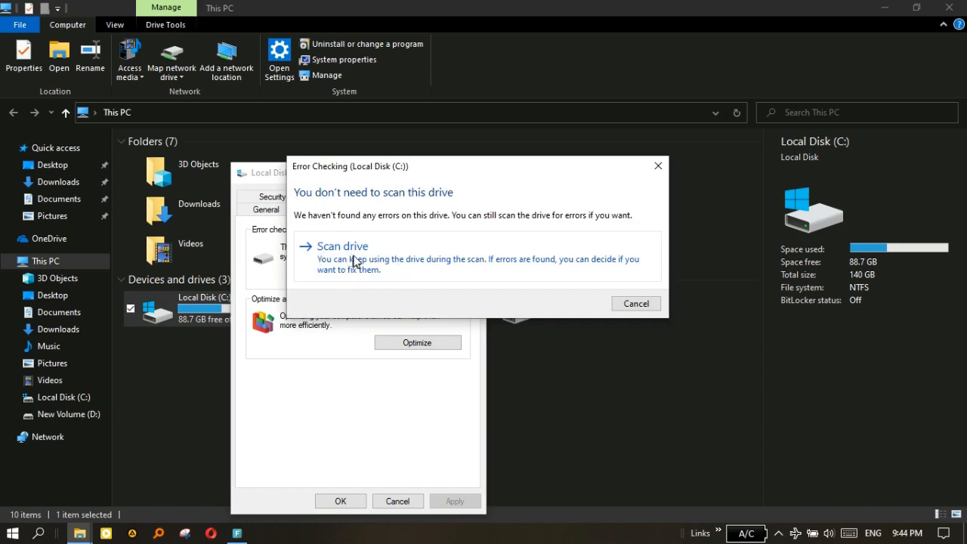
click(395, 261)
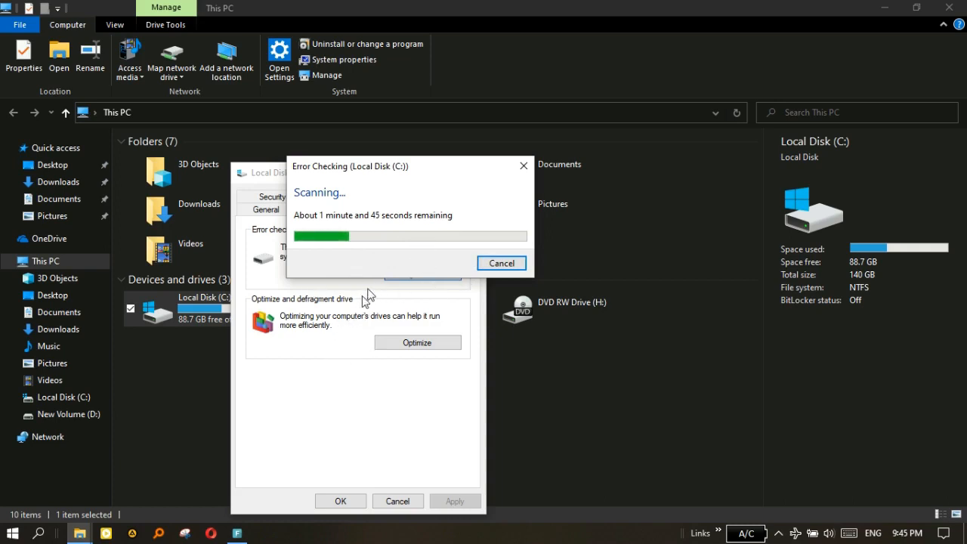
click(501, 266)
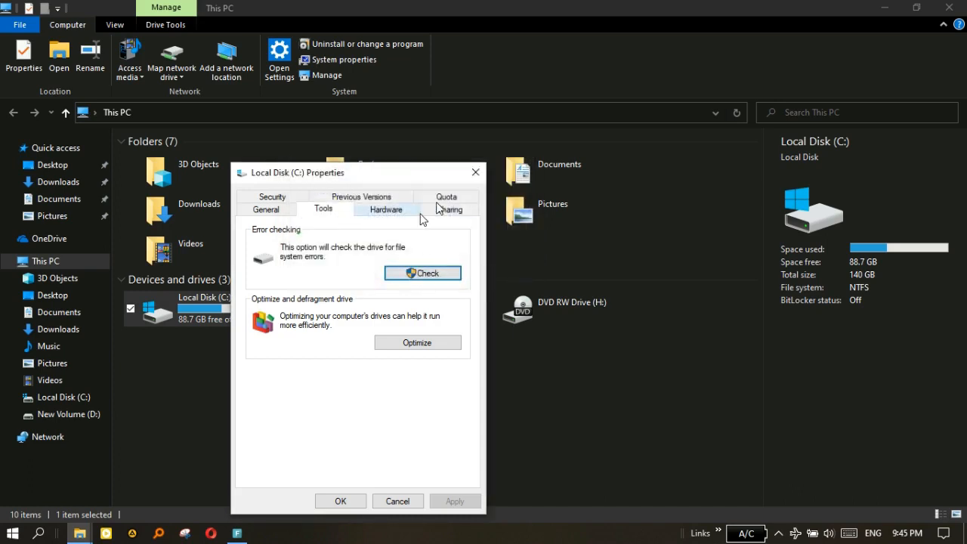
click(475, 175)
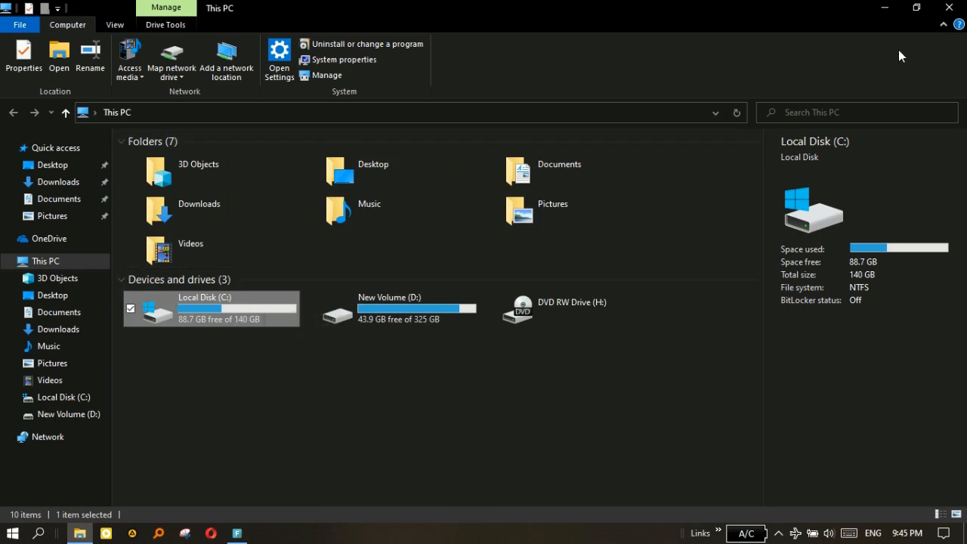
click(949, 8)
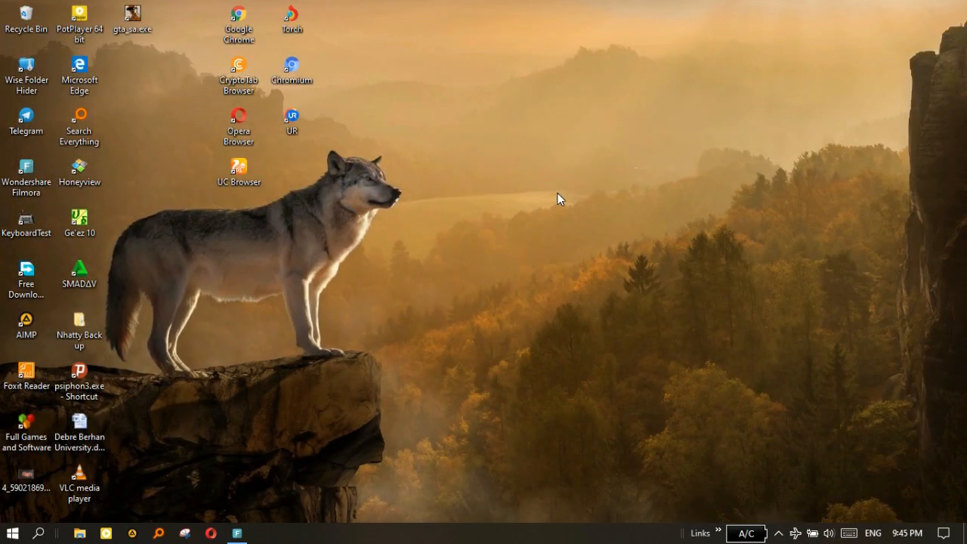
Search Windows for run, open the prefetch folder through the Run dialog and grant permanent access to it
click(41, 536)
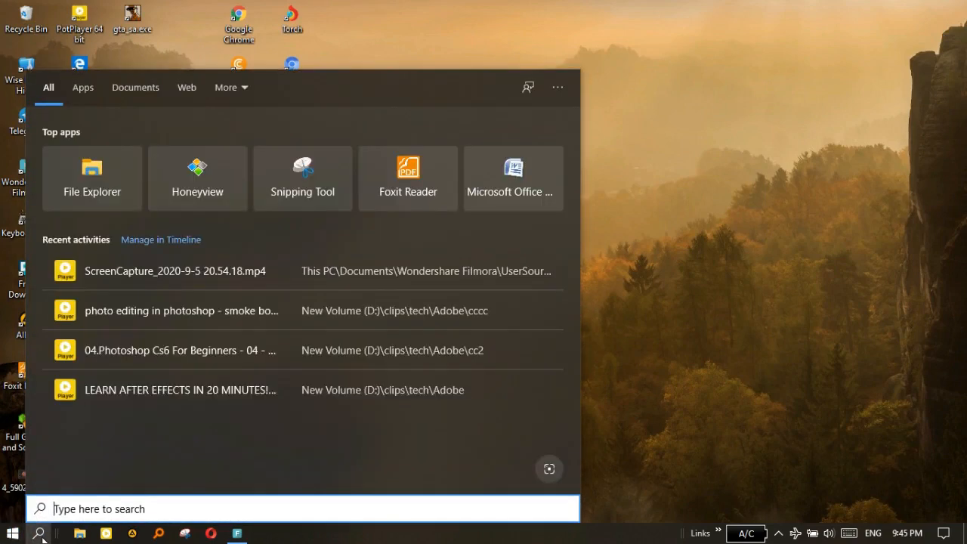
text(run)
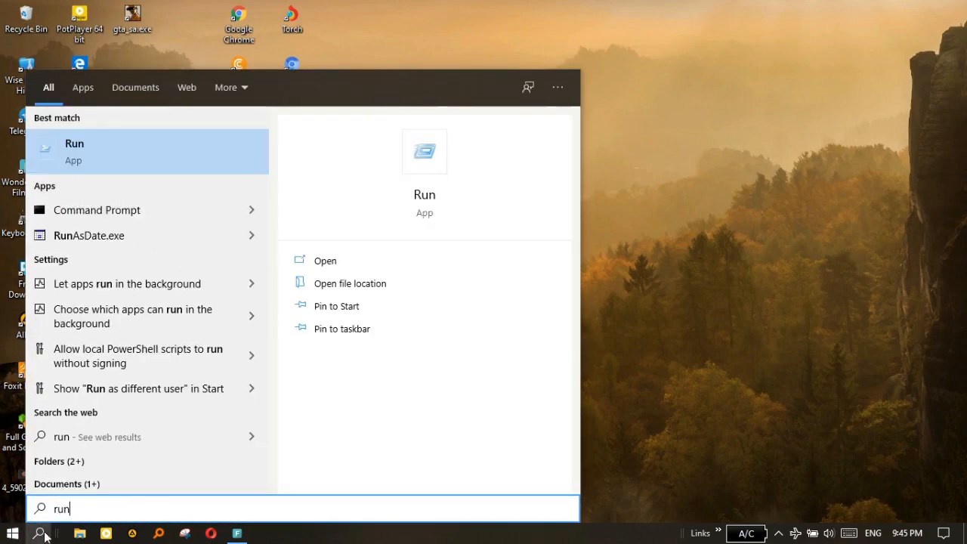
click(136, 148)
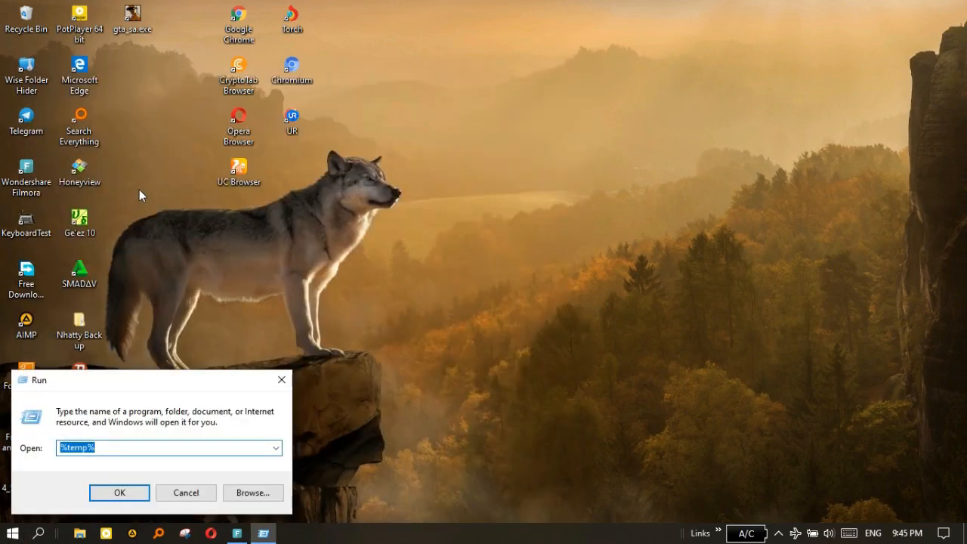
key(BackSpace)
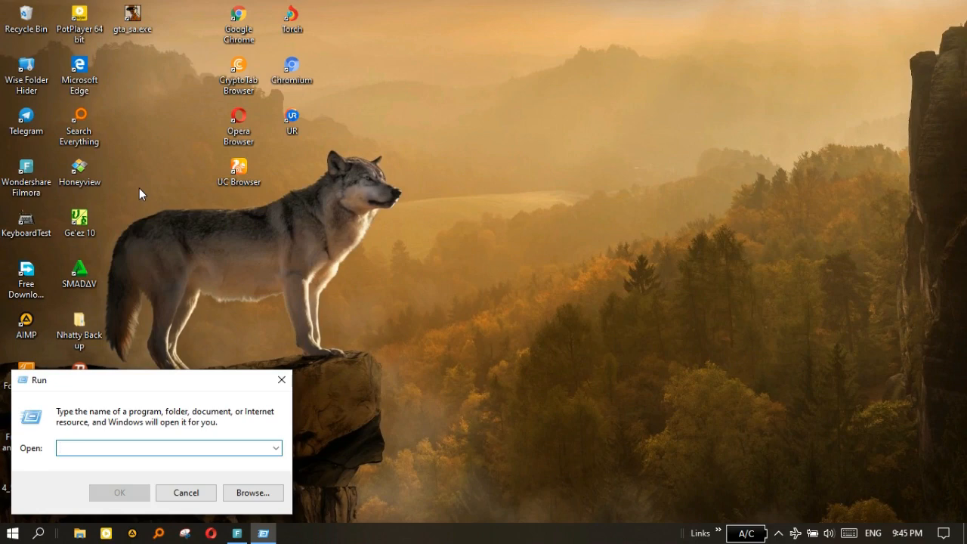
text(prefetch)
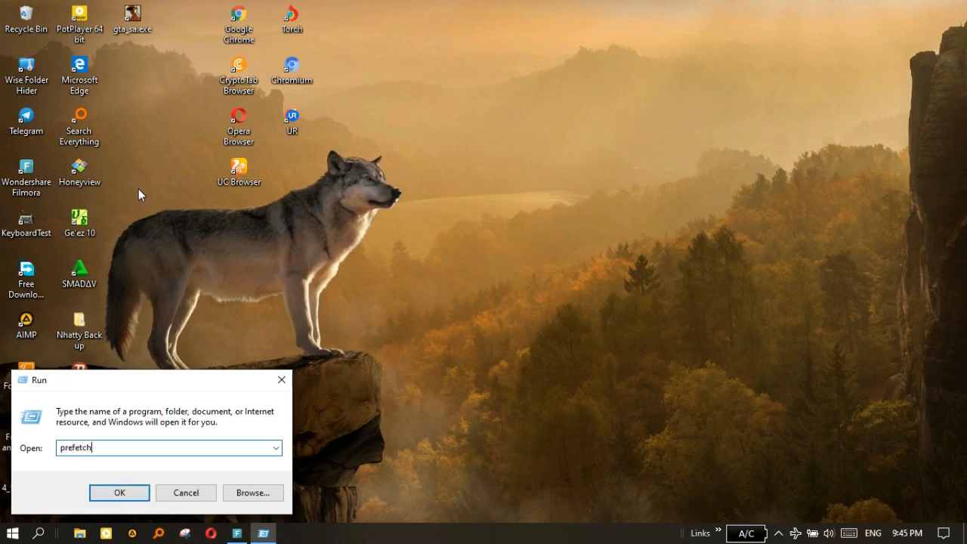
key(Return)
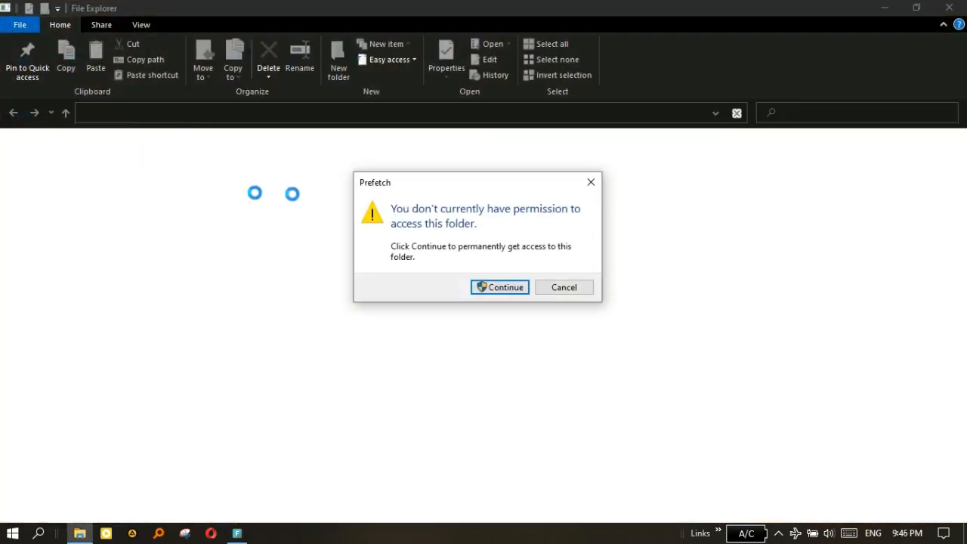
click(499, 288)
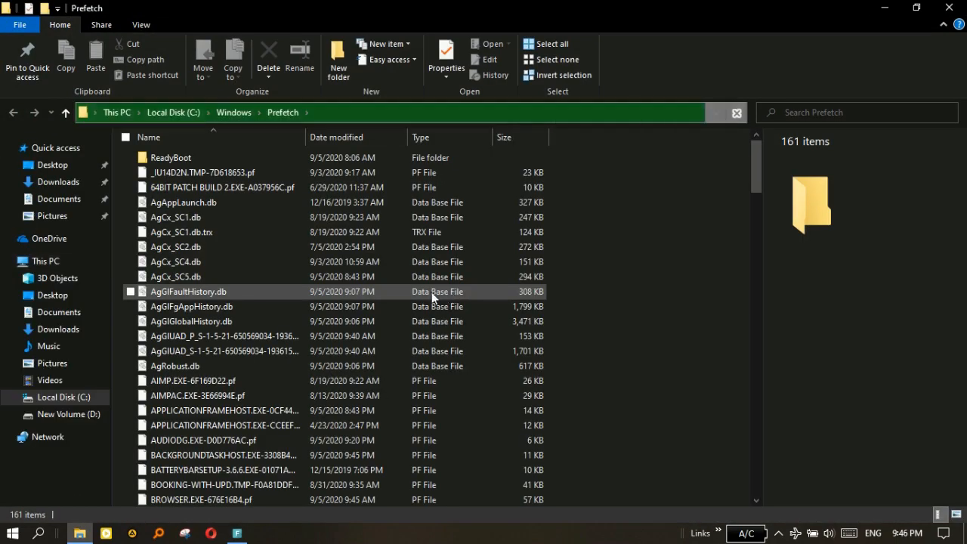
Permanently delete all items in the Prefetch folder, cancelling for the file in use, and close the folder window
scroll(309, 291, down, 8)
scroll(308, 290, down, 20)
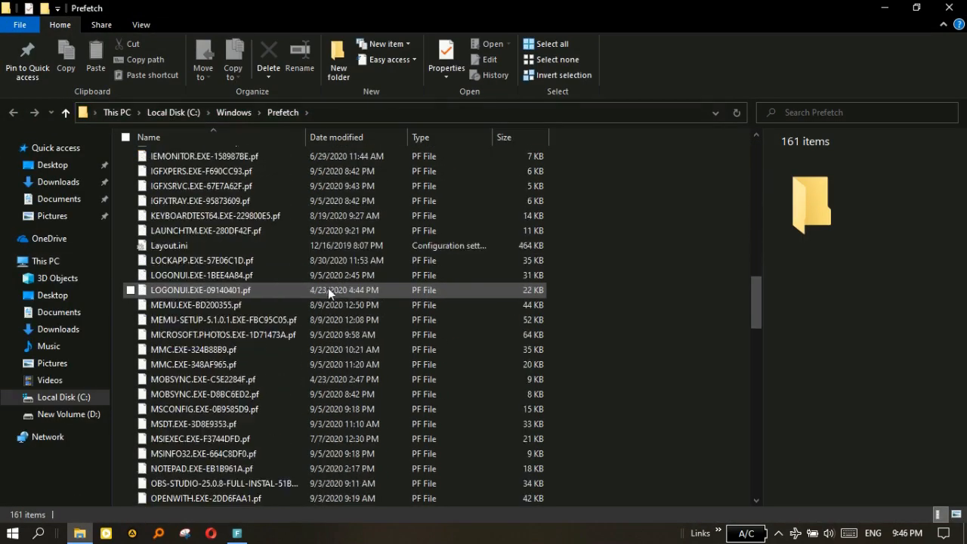
scroll(584, 429, down, 10)
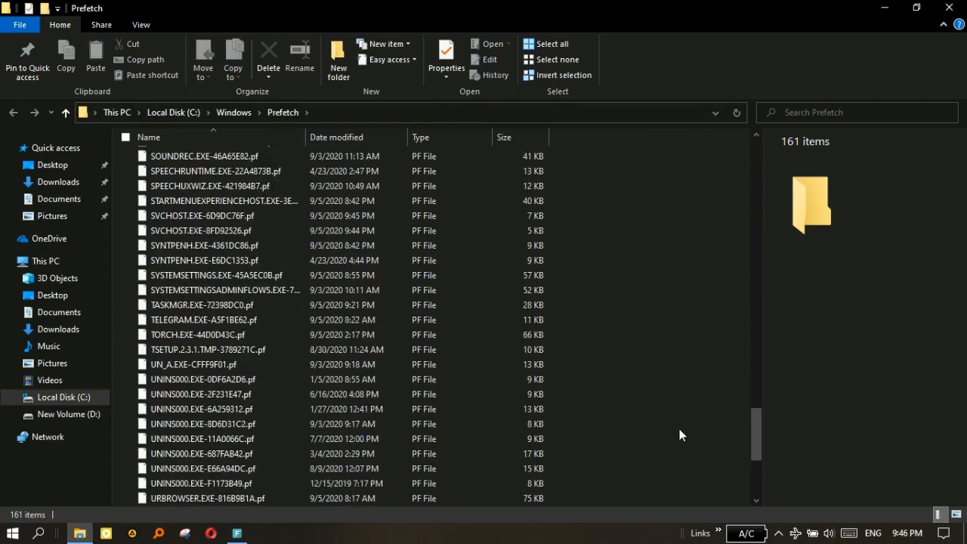
drag(754, 478, 783, 179)
scroll(392, 292, down, 12)
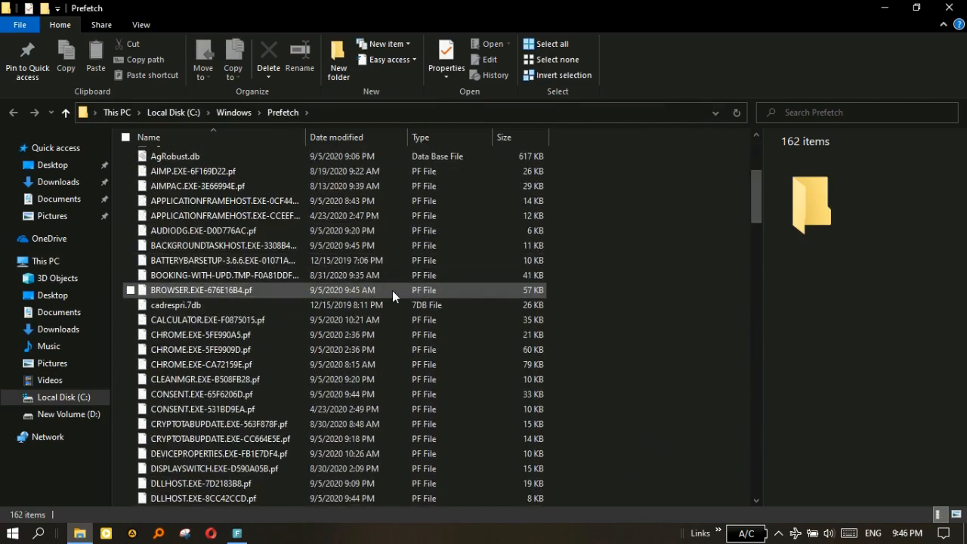
scroll(392, 292, up, 12)
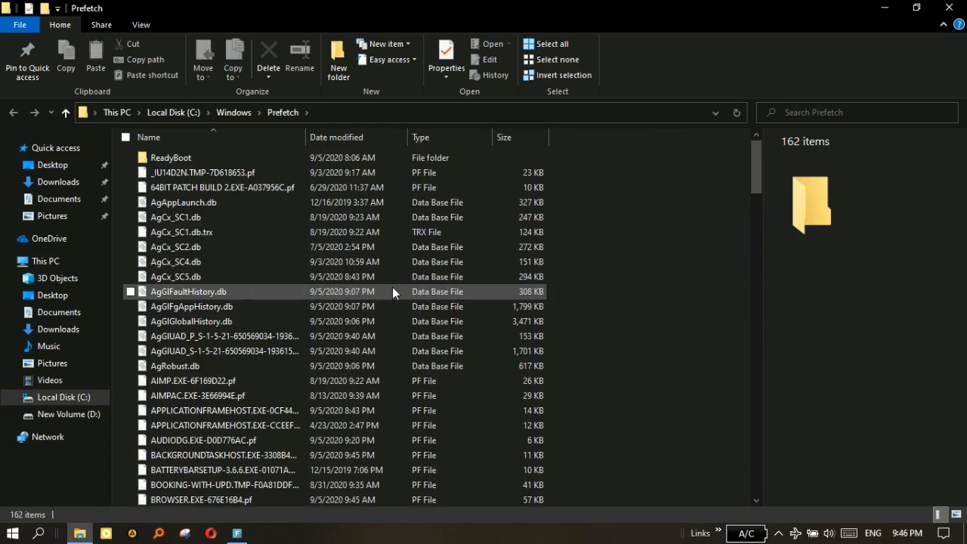
key(ctrl+a)
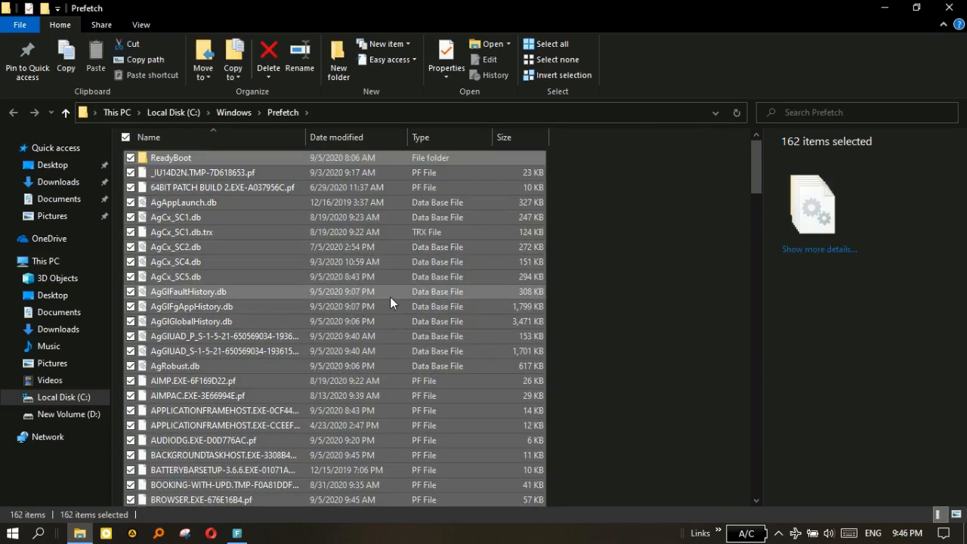
key(shift+Delete)
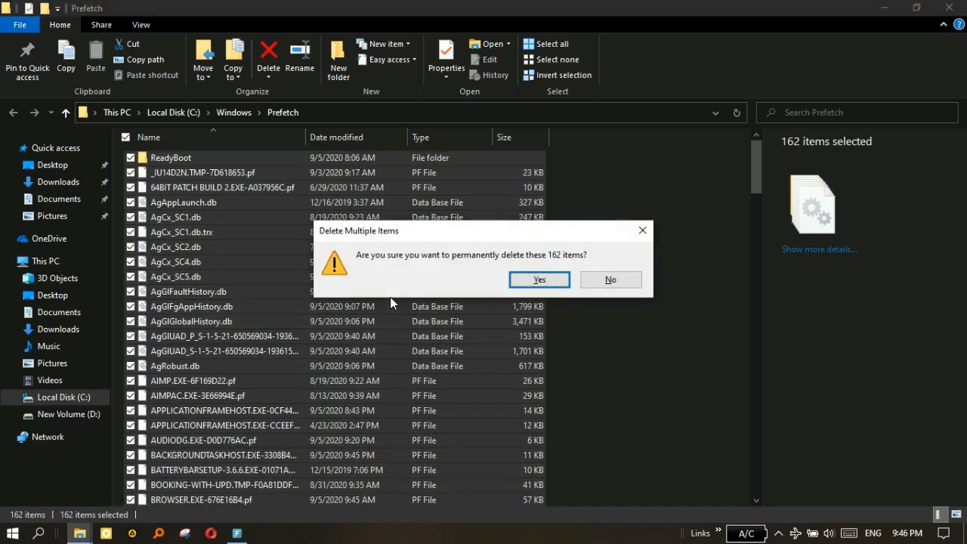
key(Return)
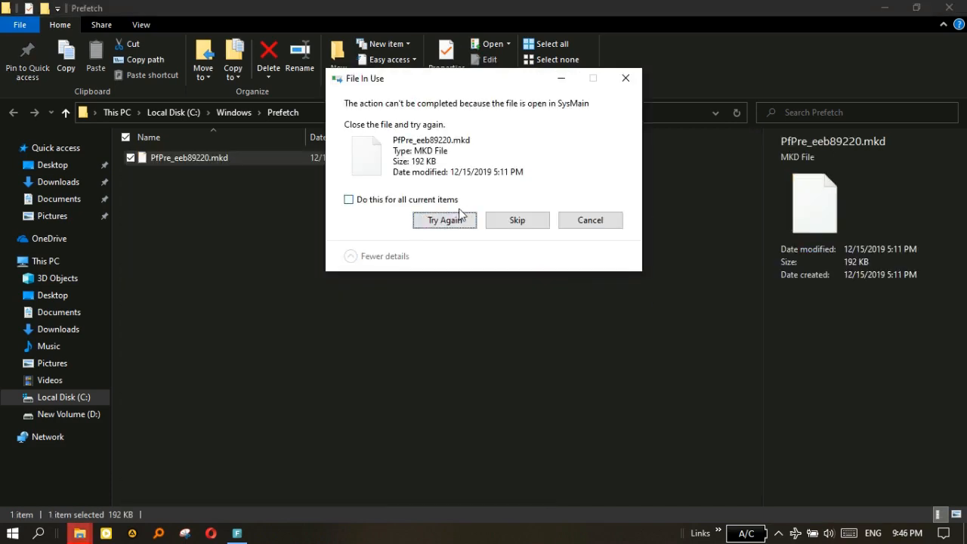
click(580, 220)
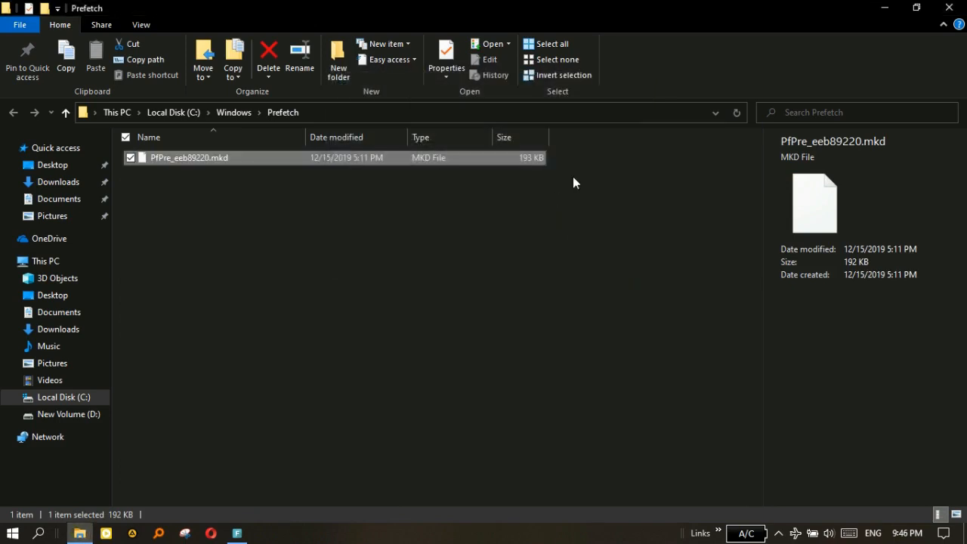
click(949, 8)
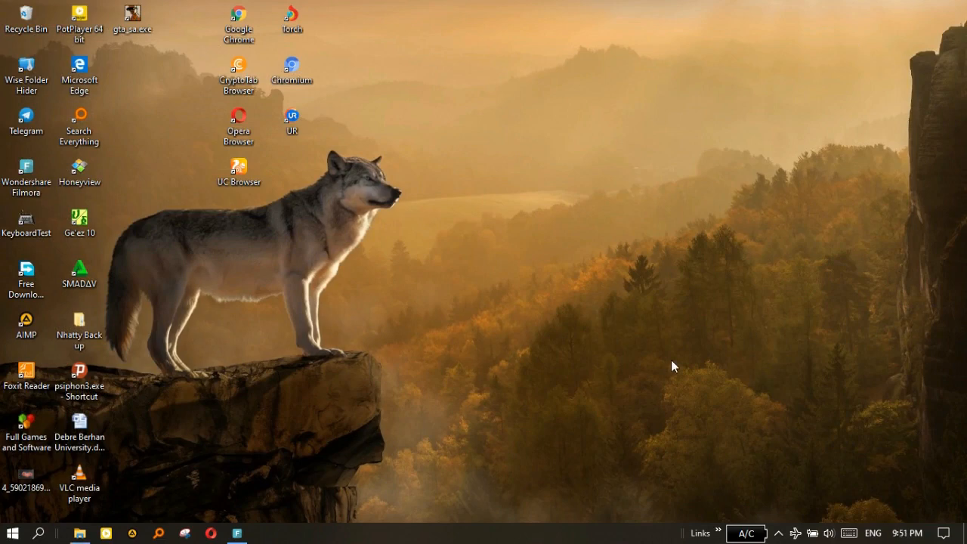
Search Windows for contr and open Control Panel
click(39, 534)
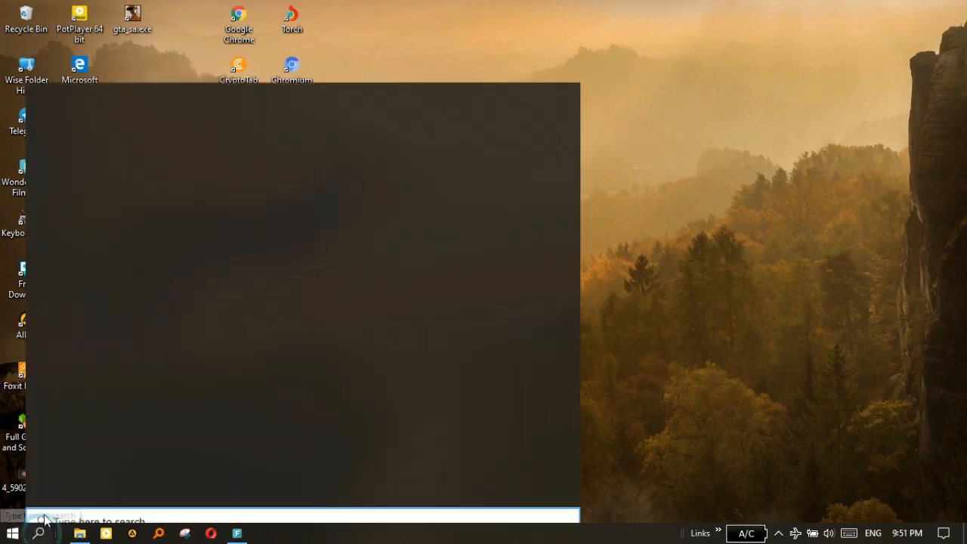
text(contr)
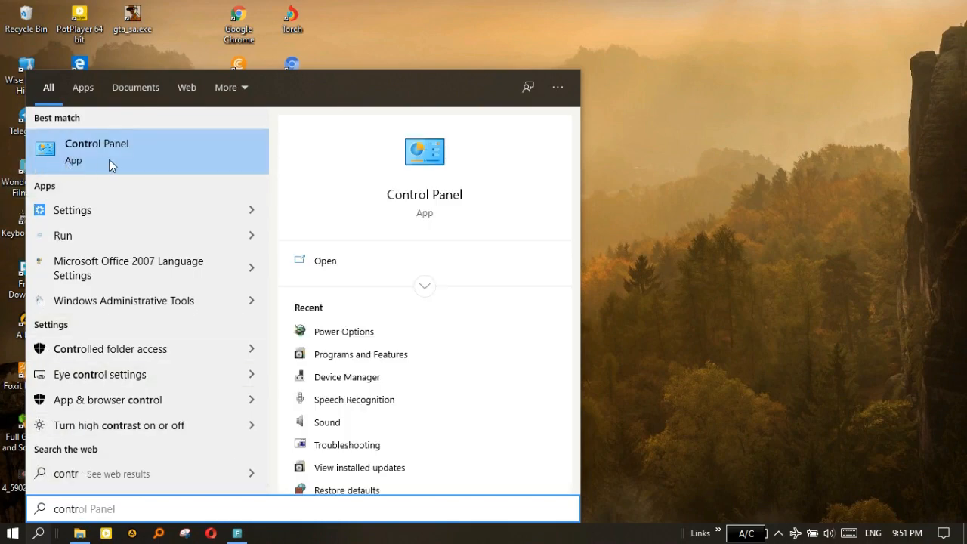
click(110, 163)
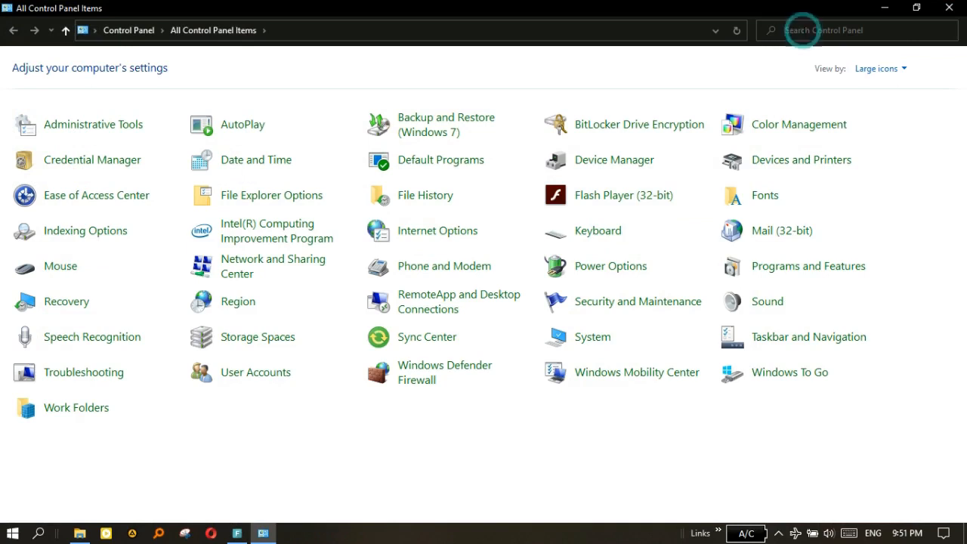
Search Control Panel for performance and open the settings that adjust the appearance and performance of Windows
click(834, 35)
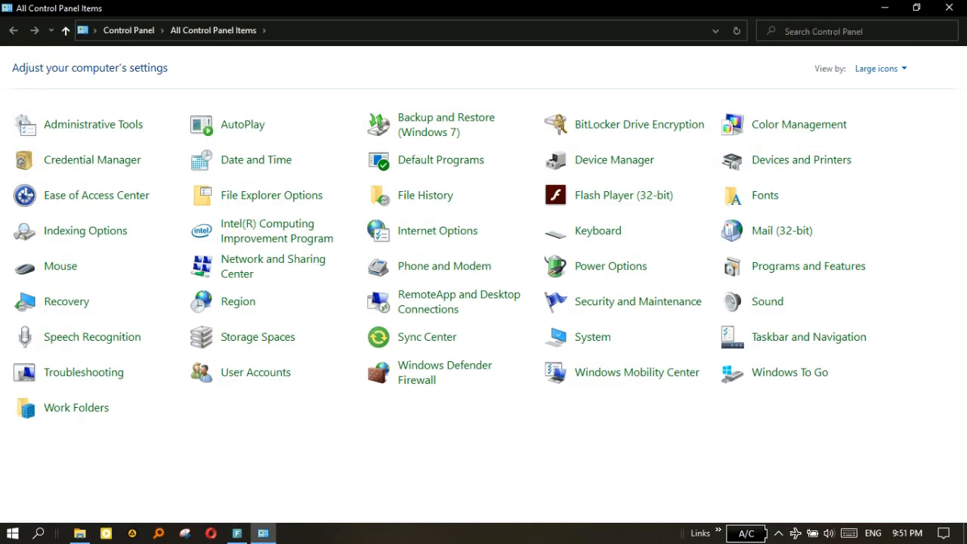
text(performance)
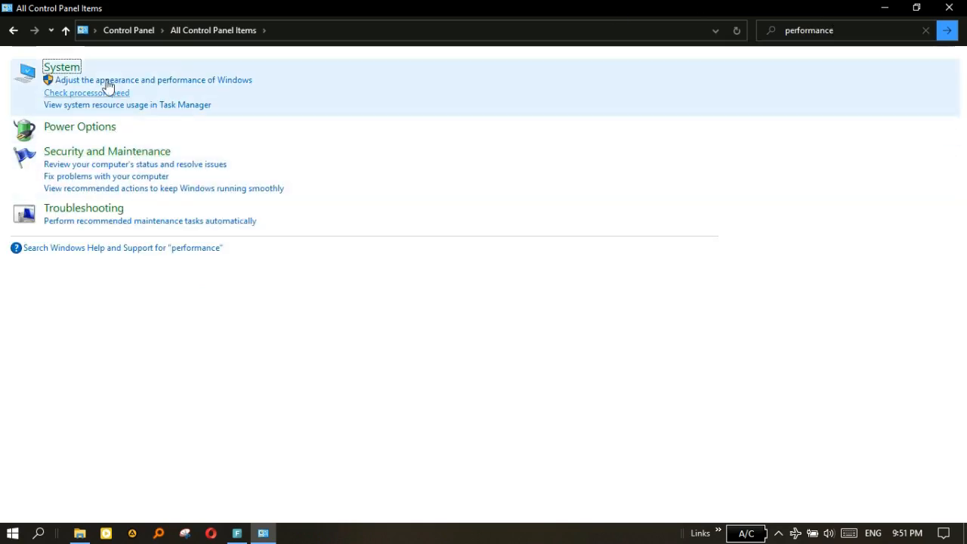
click(149, 80)
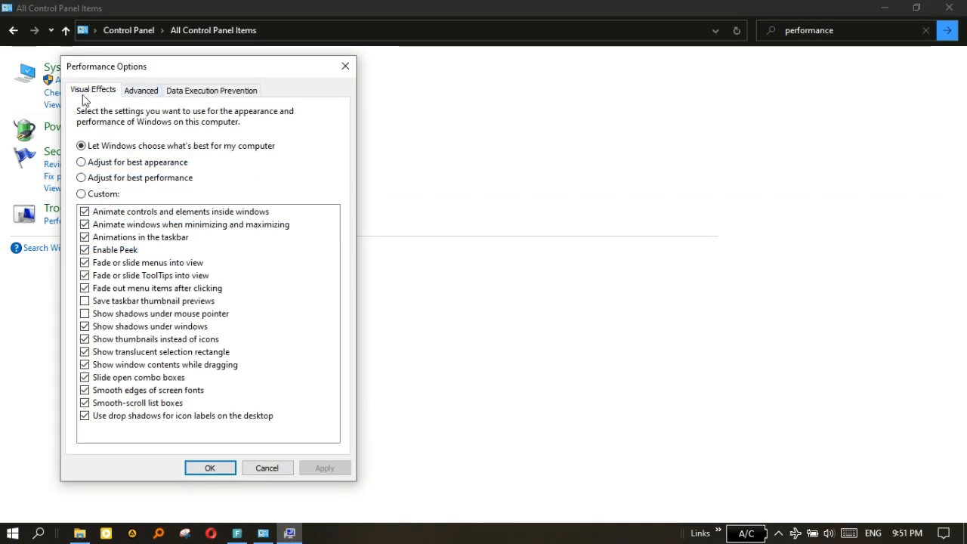
Apply the Adjust for best performance visual effects option, close the performance options and Control Panel, and refresh the desktop
click(83, 180)
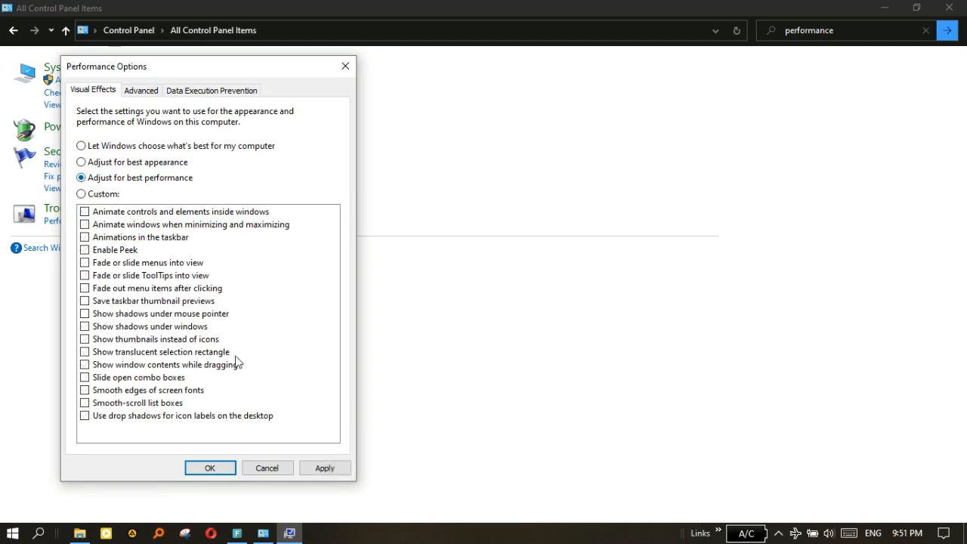
click(328, 470)
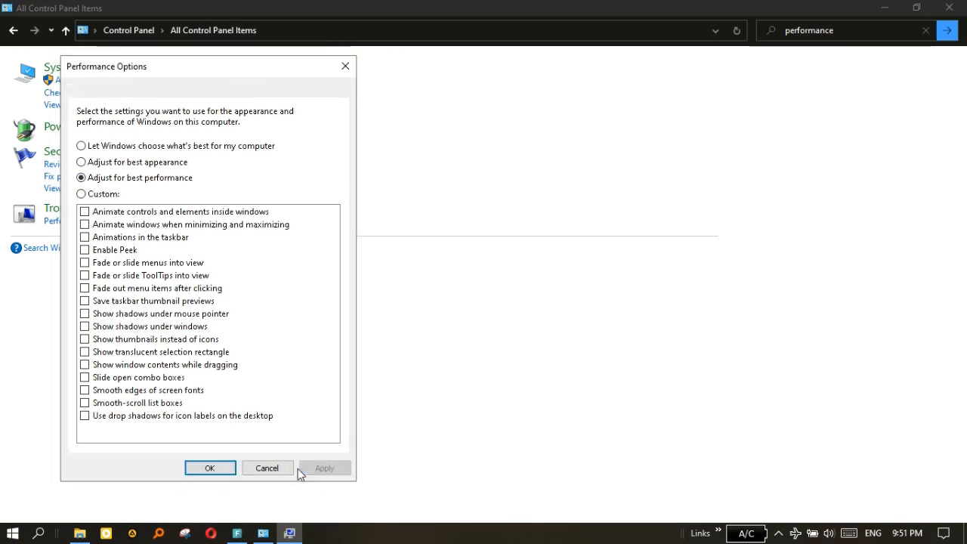
click(209, 468)
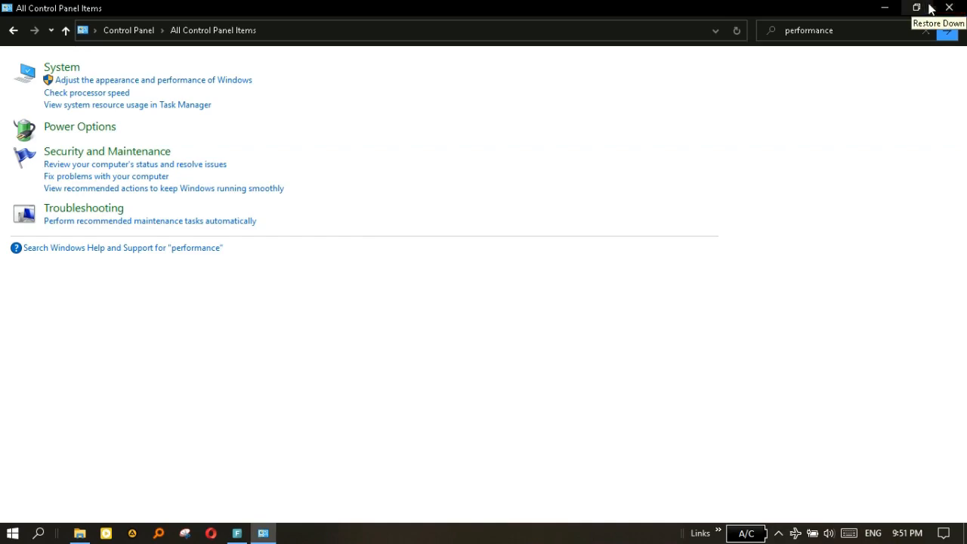
click(961, 7)
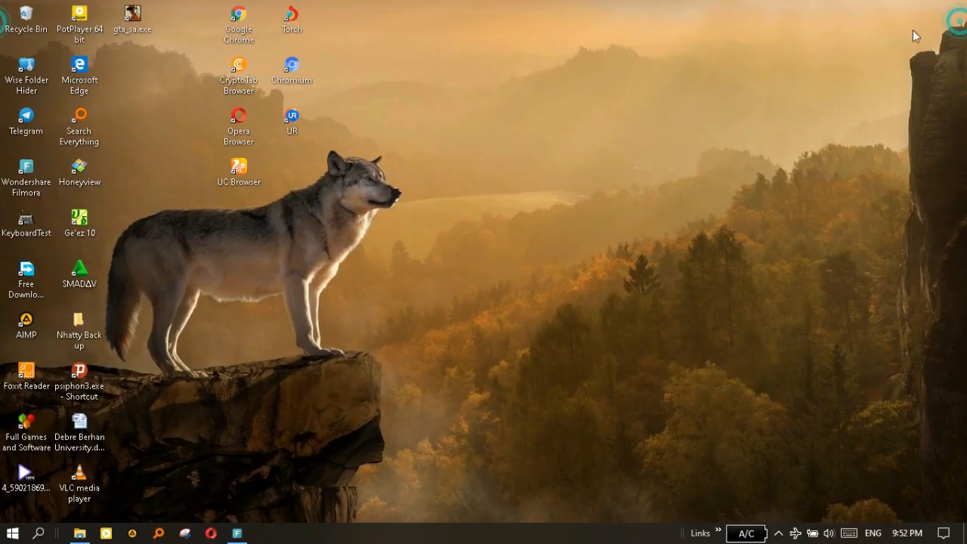
right_click(472, 82)
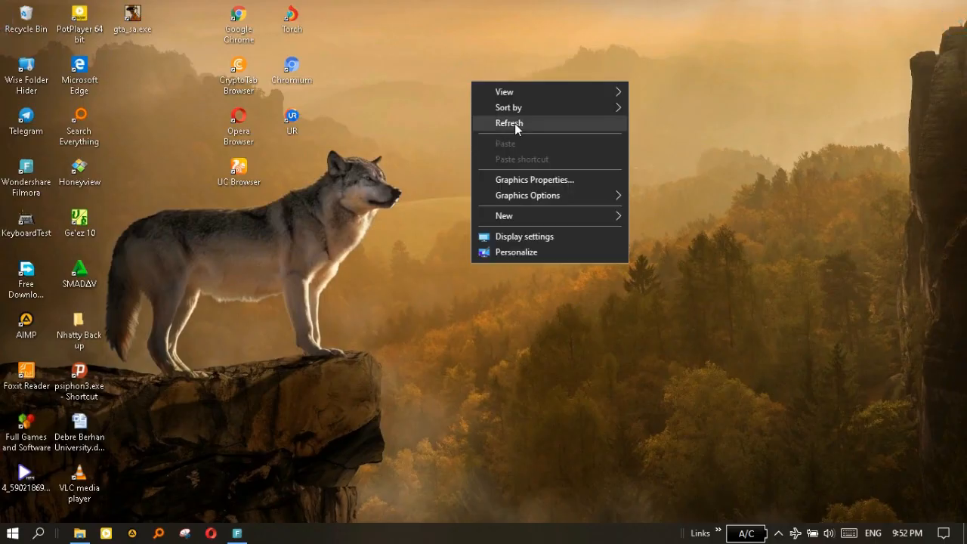
click(515, 123)
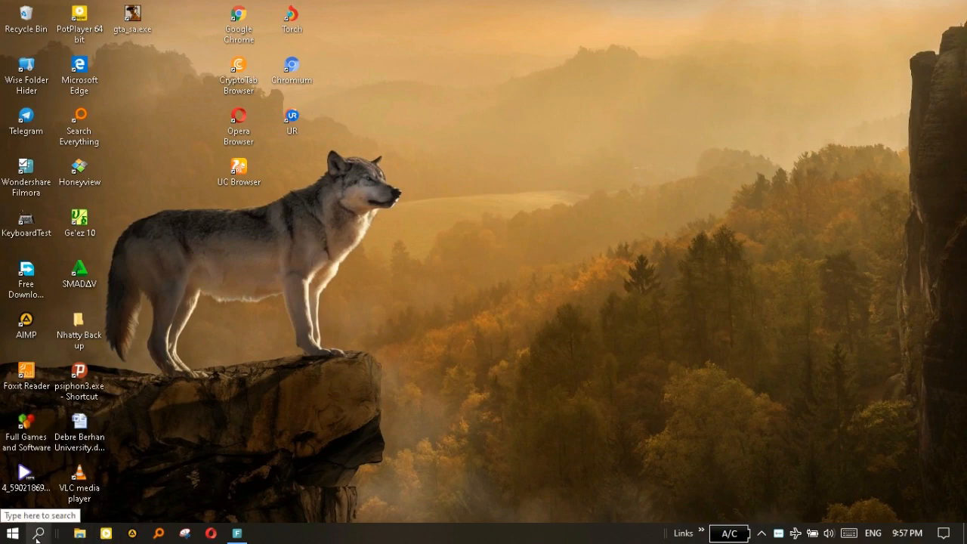
Open Windows Settings and go to the Update & Security section
click(12, 534)
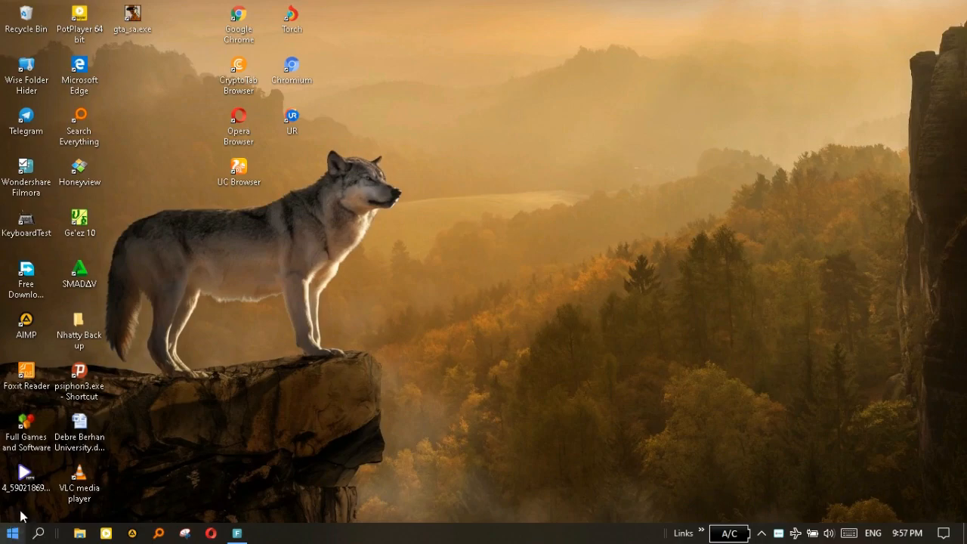
click(17, 471)
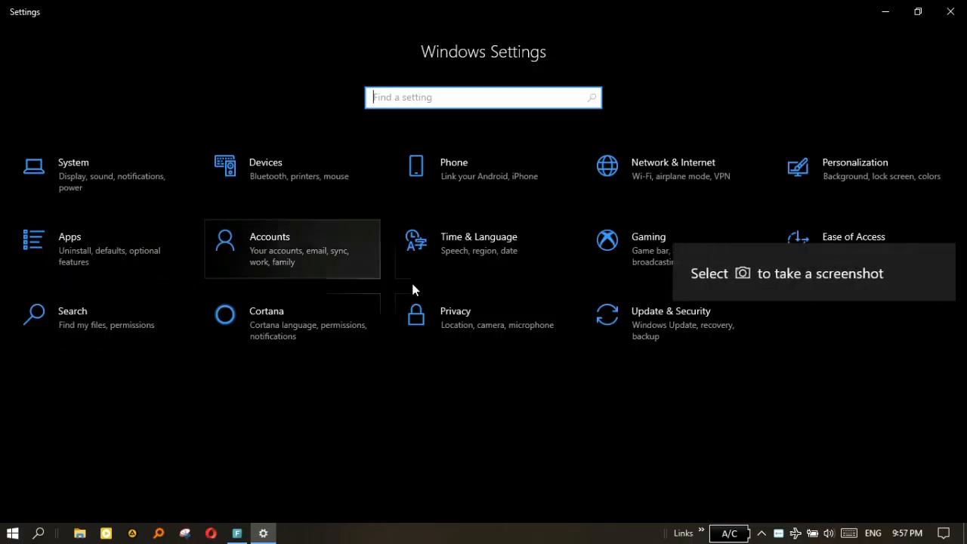
click(670, 335)
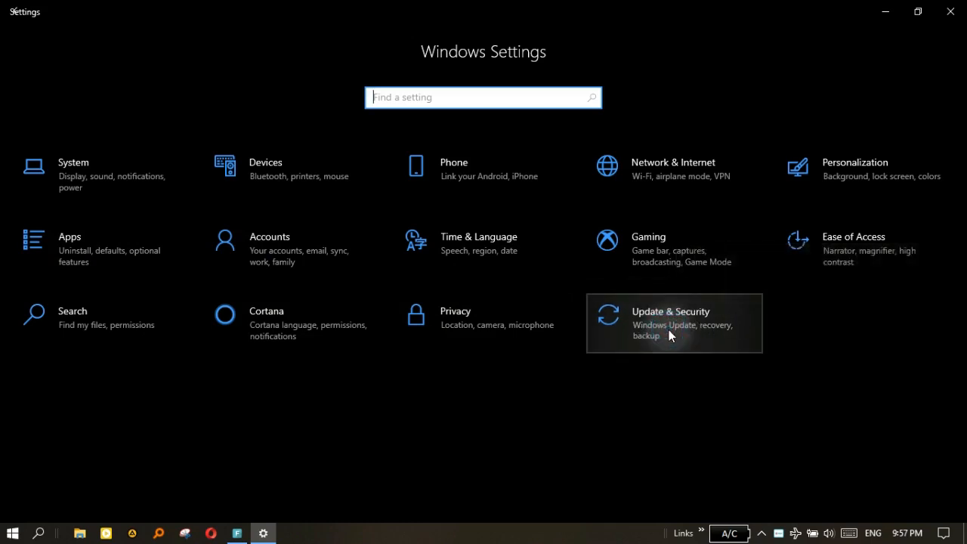